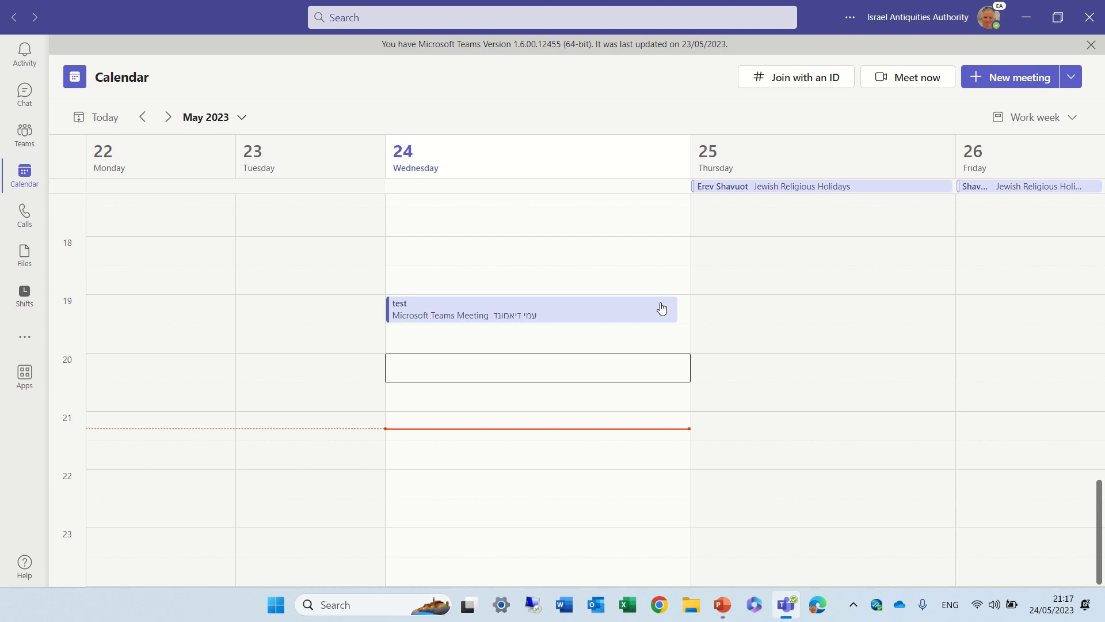
- Create a meeting titled 'meeting' at 21:00 on Wednesday 24 May and add one suggested attendee
double_click(506, 436)
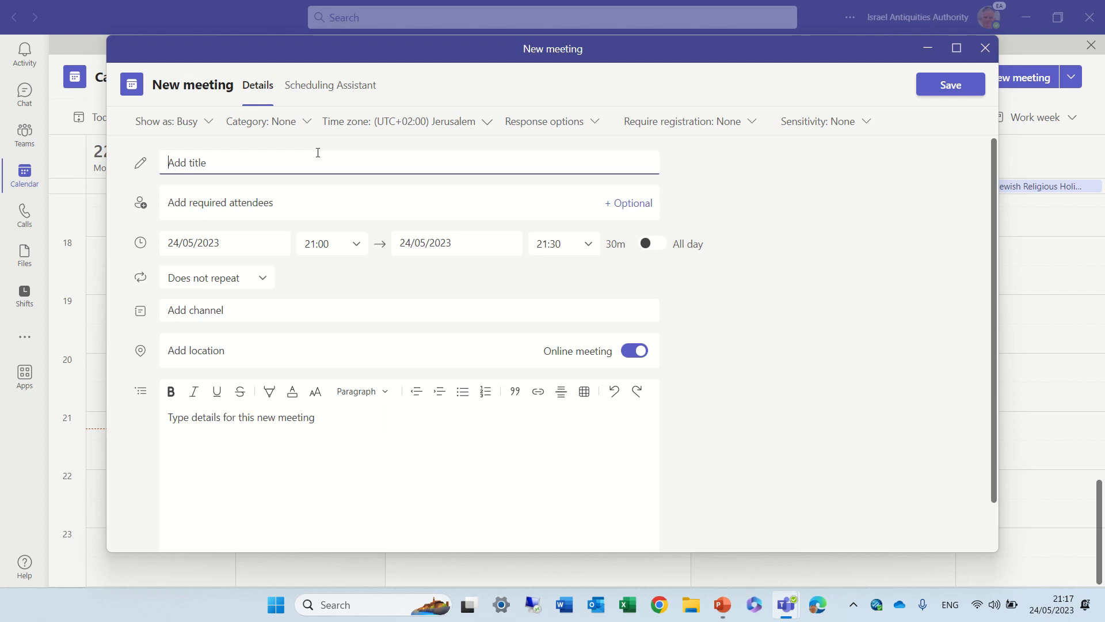
type("meeeyin")
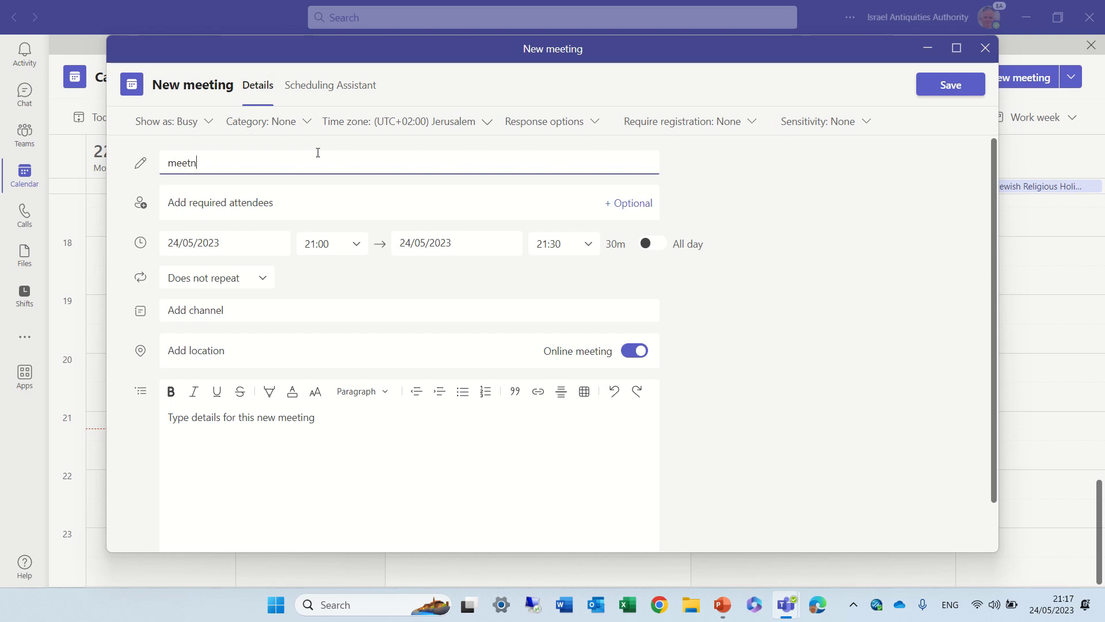
type("ng")
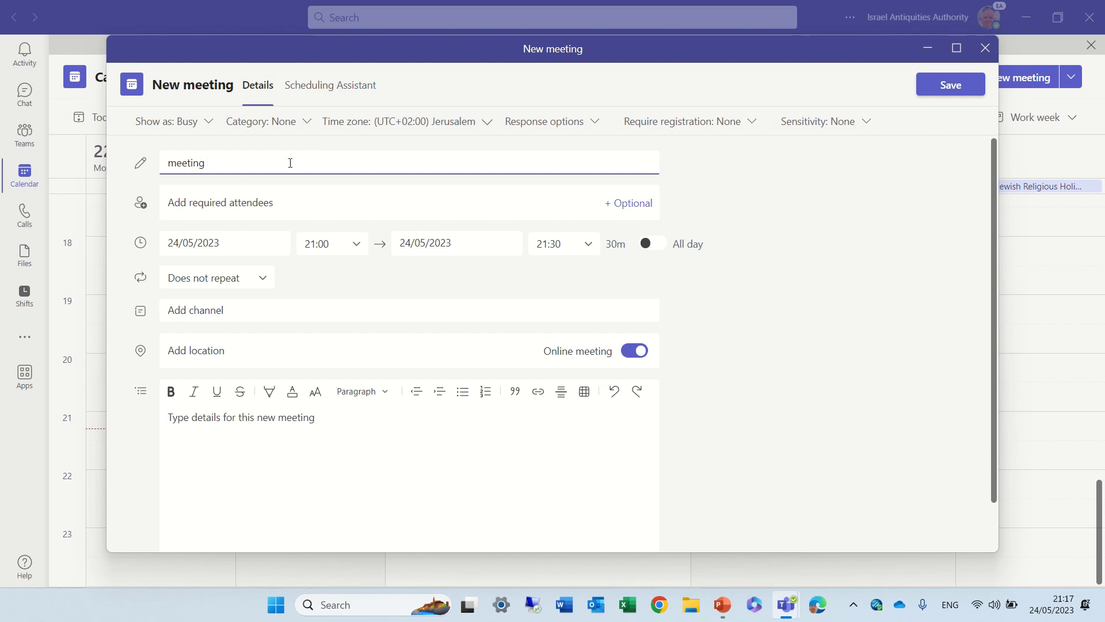
left_click(202, 204)
type("test2")
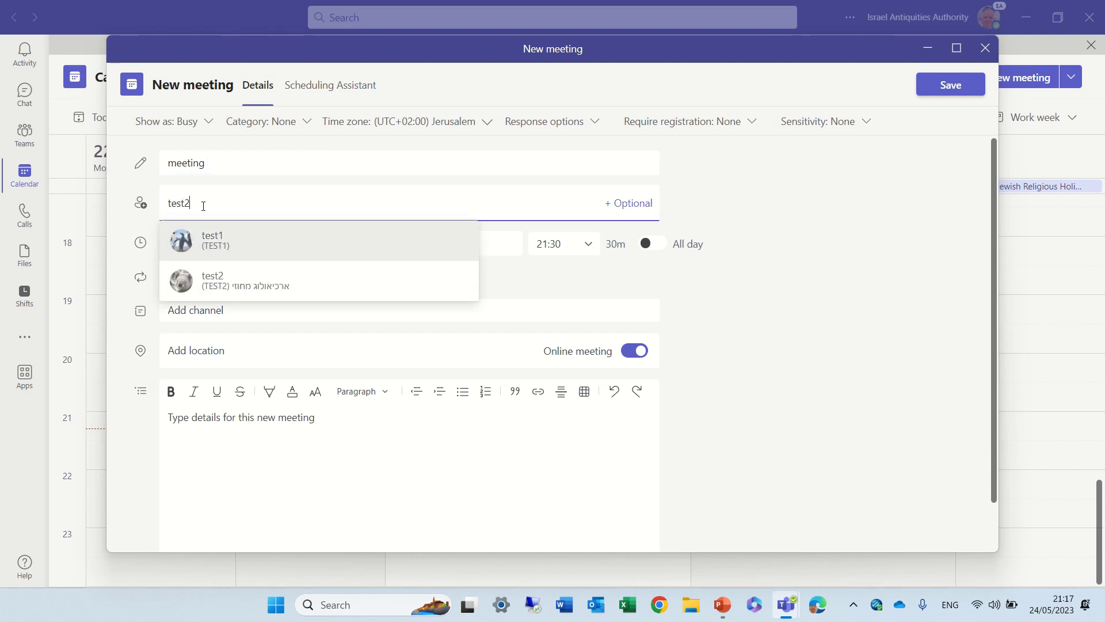
left_click(217, 236)
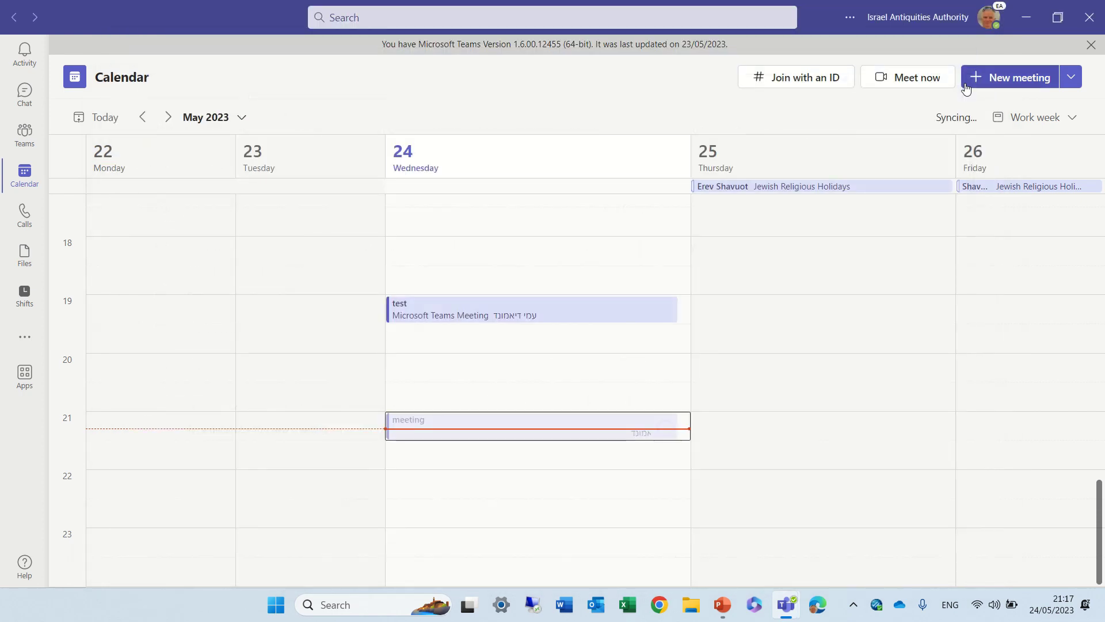
- Join the 21:00 meeting with camera on and maximise the meeting window
left_click(623, 427)
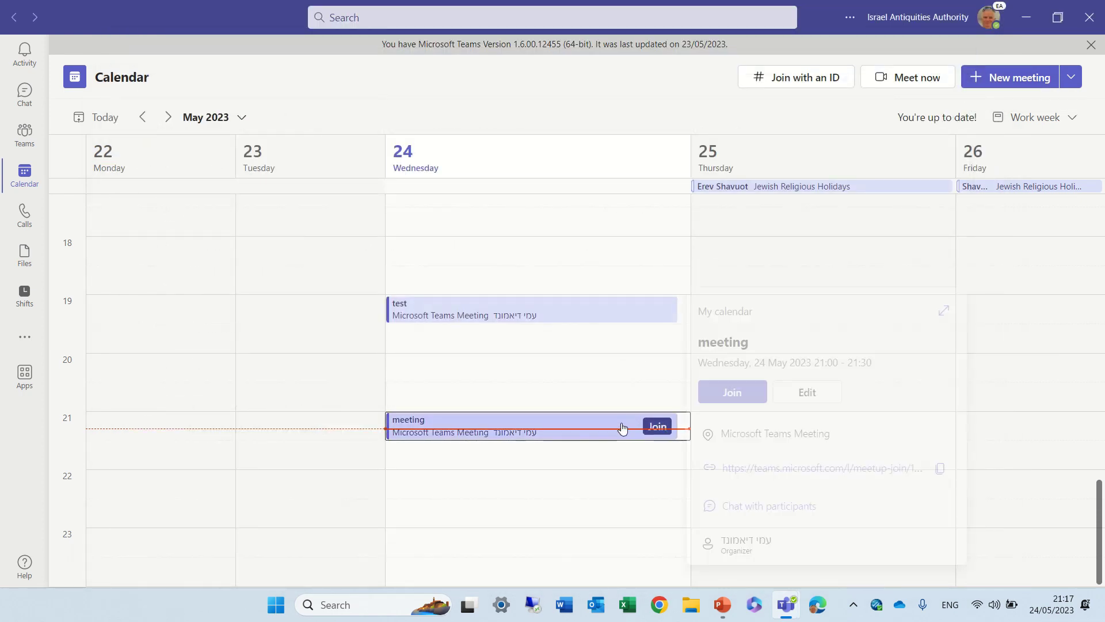
left_click(732, 392)
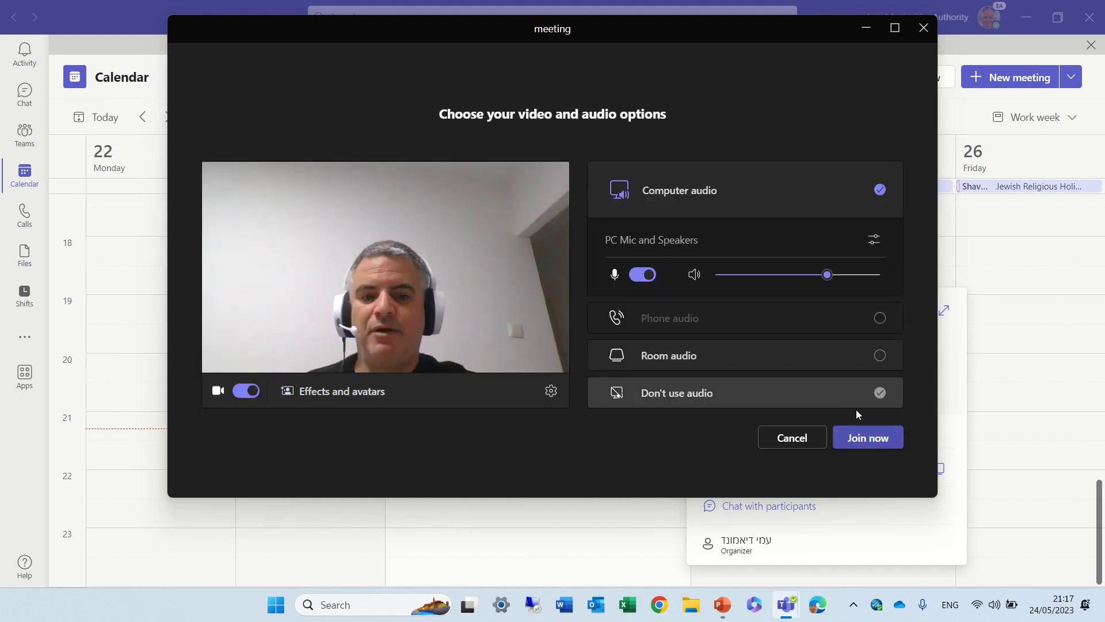
left_click(881, 437)
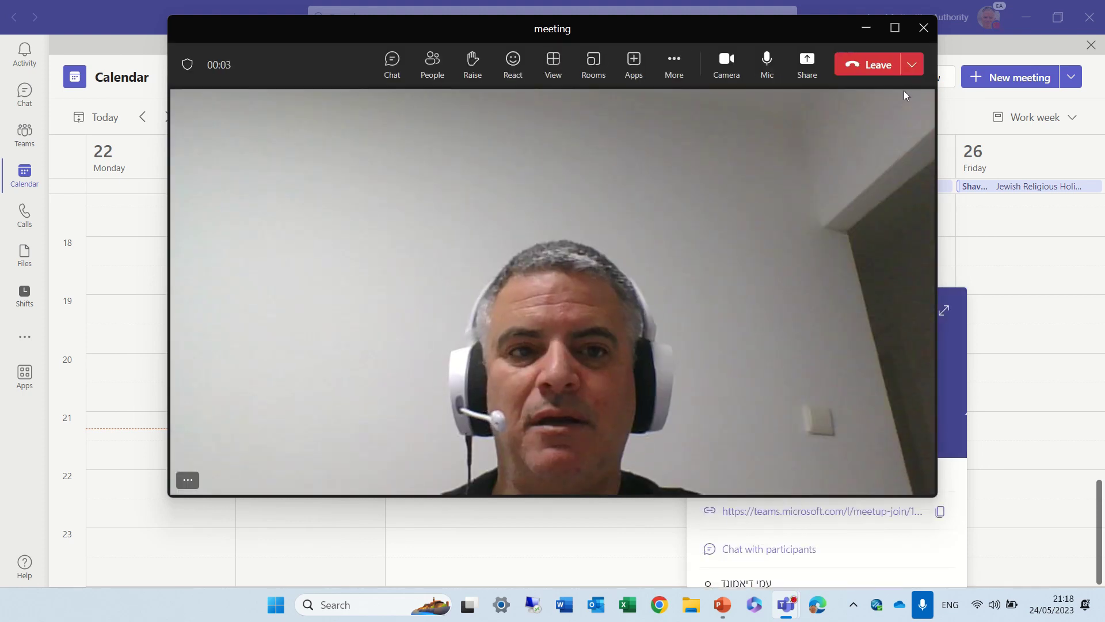
left_click(894, 27)
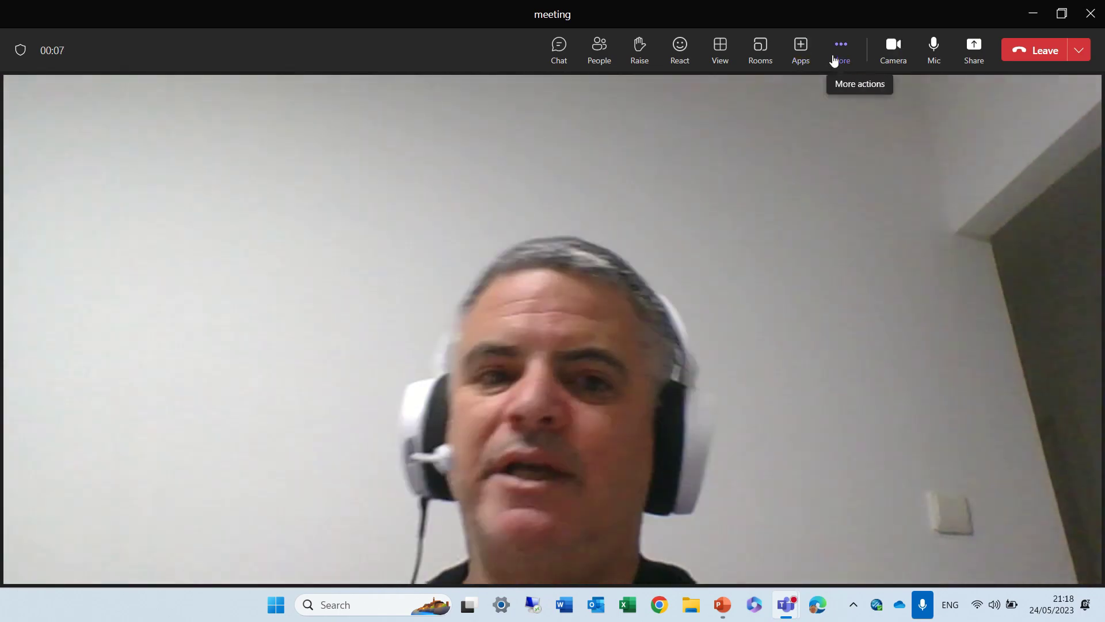
- Turn on live captions from More > Language and speech, confirming English (US) as the spoken language
left_click(841, 58)
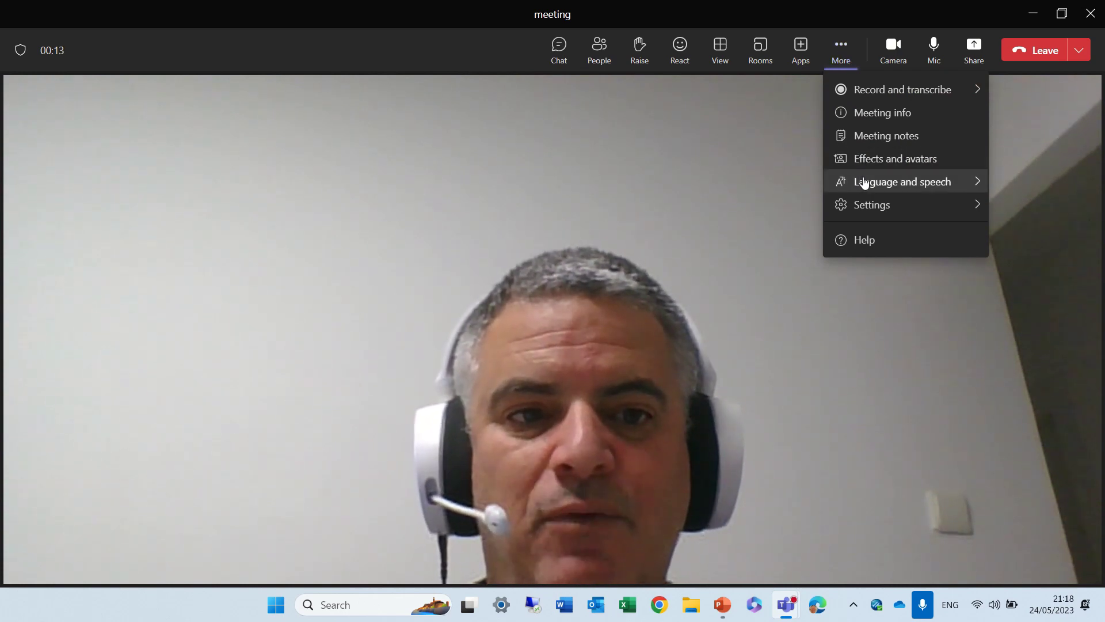
left_click(864, 182)
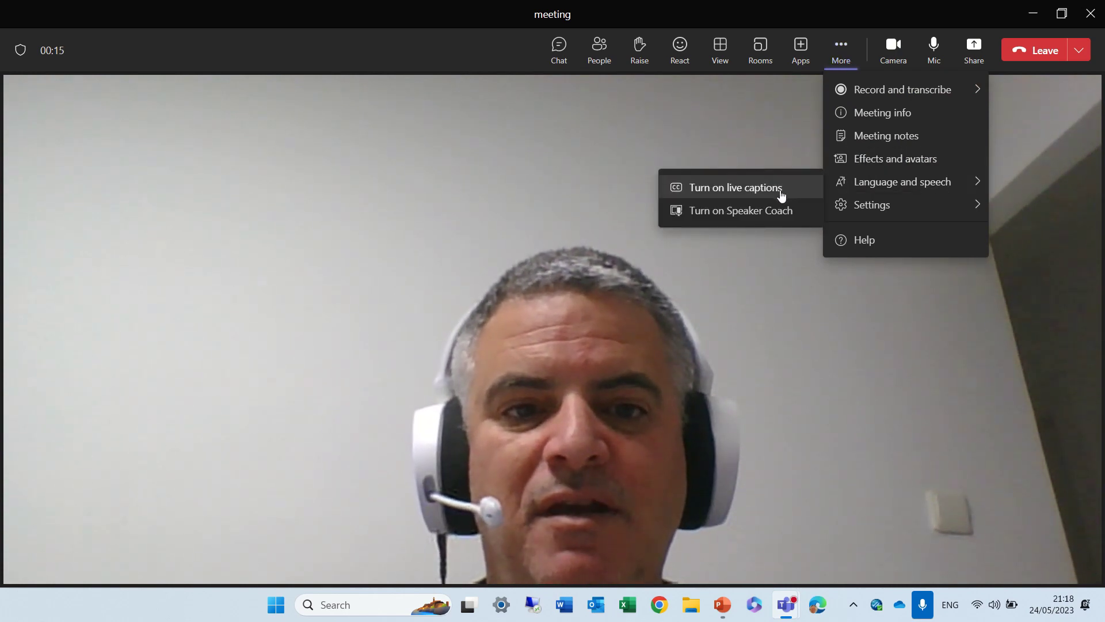
left_click(782, 195)
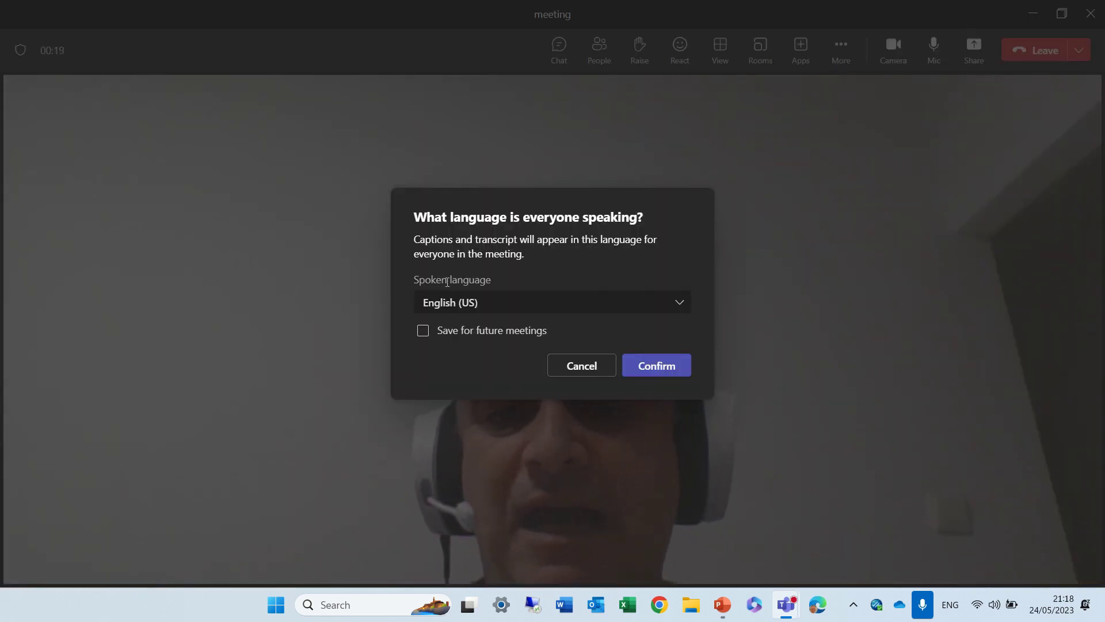
left_click(674, 305)
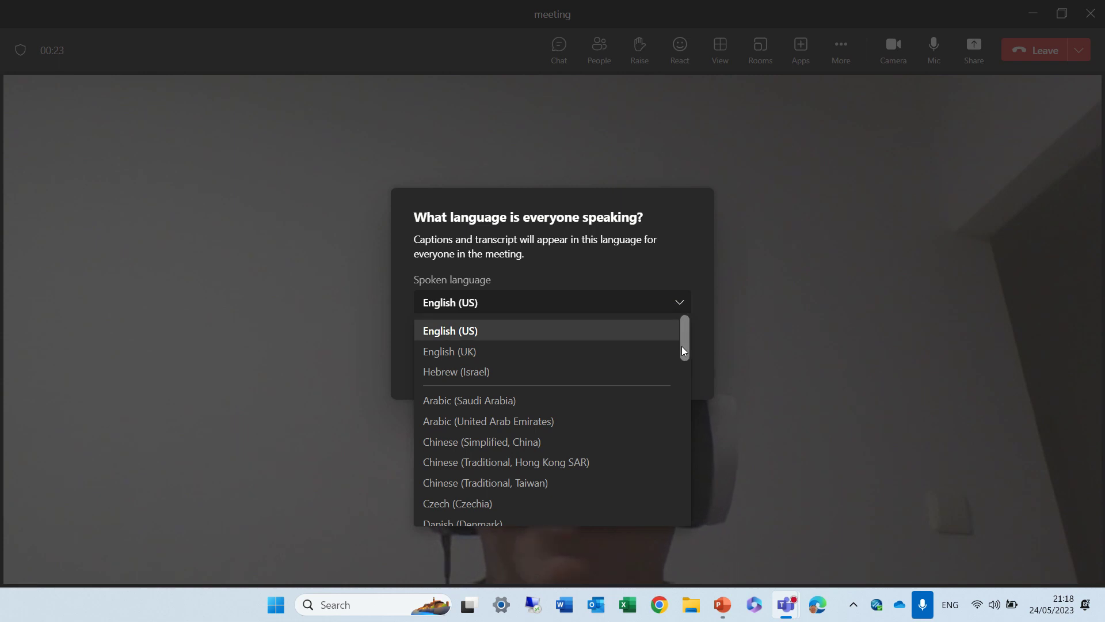
left_click_drag(681, 346, 698, 330)
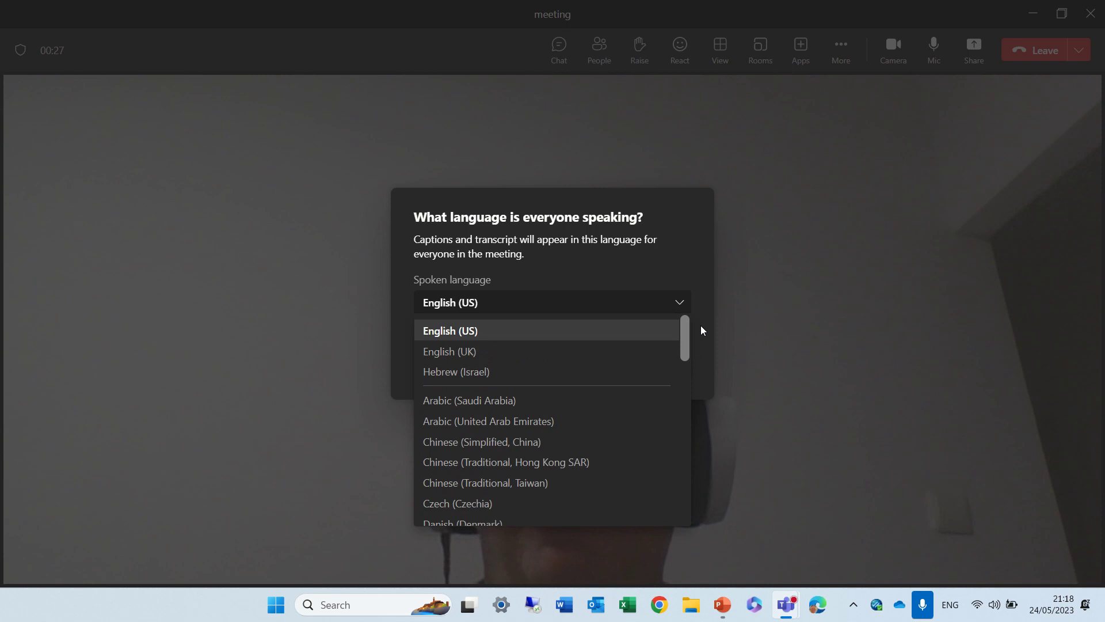
left_click(687, 264)
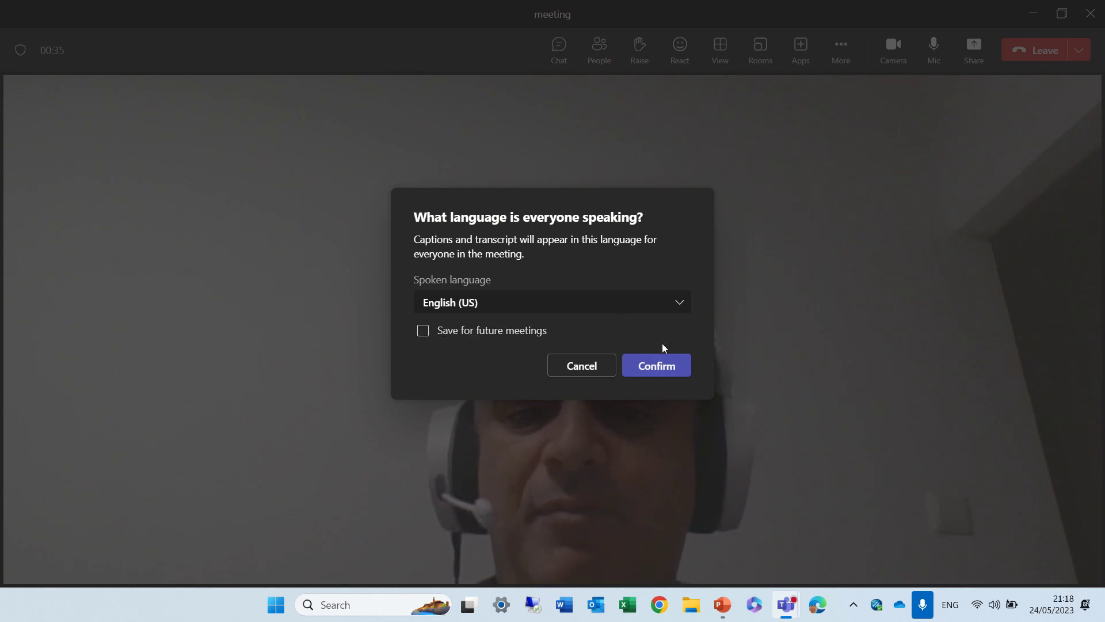
left_click(663, 371)
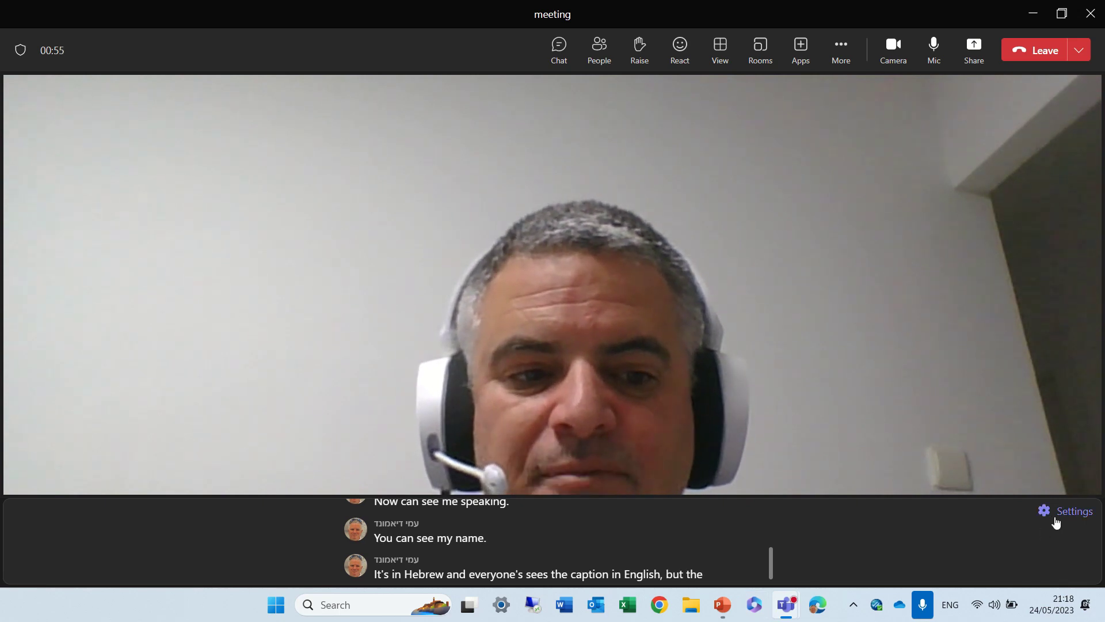
- Set the caption language to German in the captions settings menu
left_click(1066, 518)
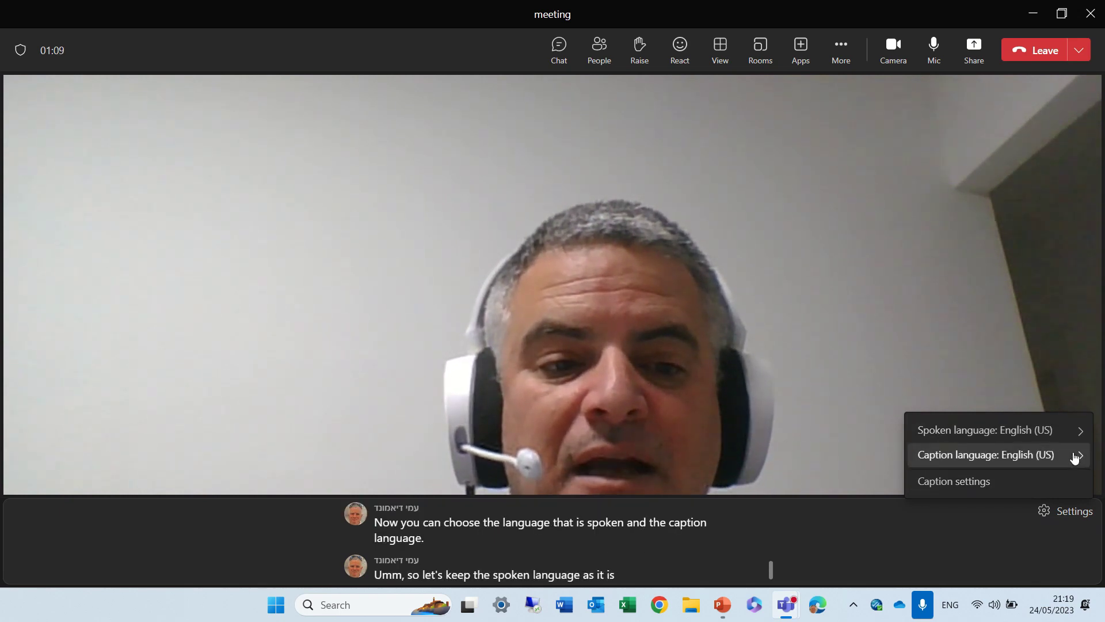
left_click(1074, 456)
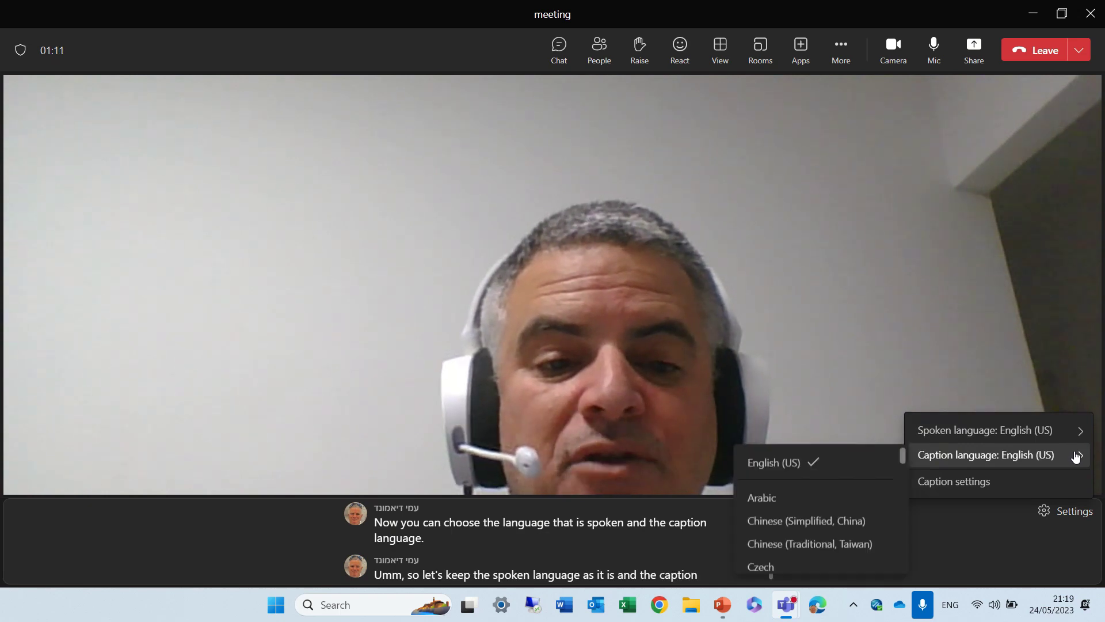
key("Down")
key("Down")
key("Down")
key("Down")
key("Down")
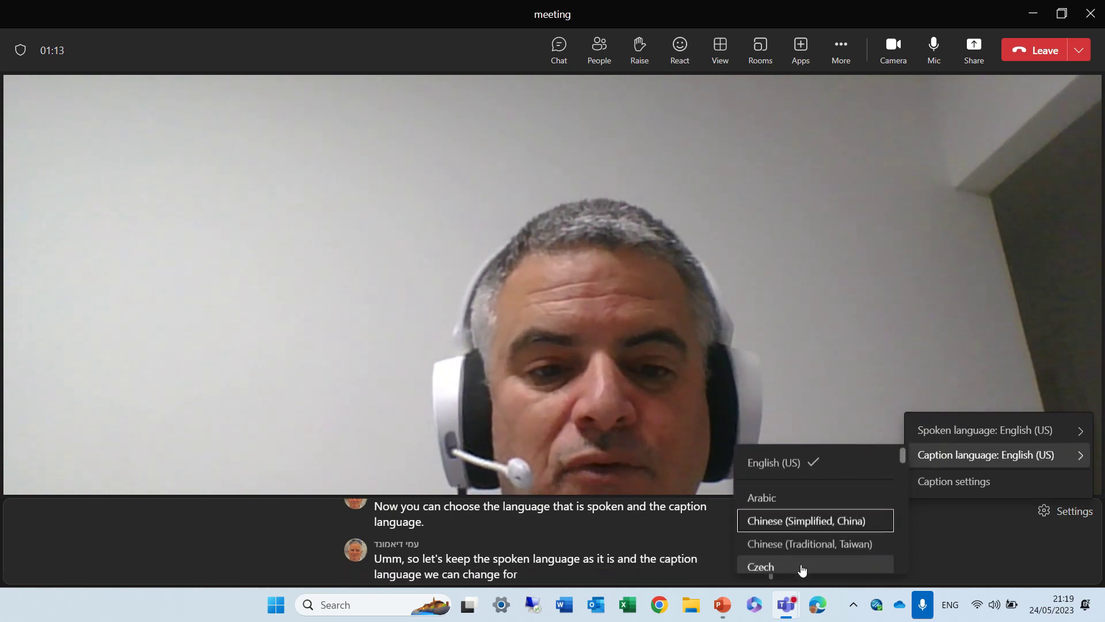
key("Down")
key("Down")
key("Down")
key("Down")
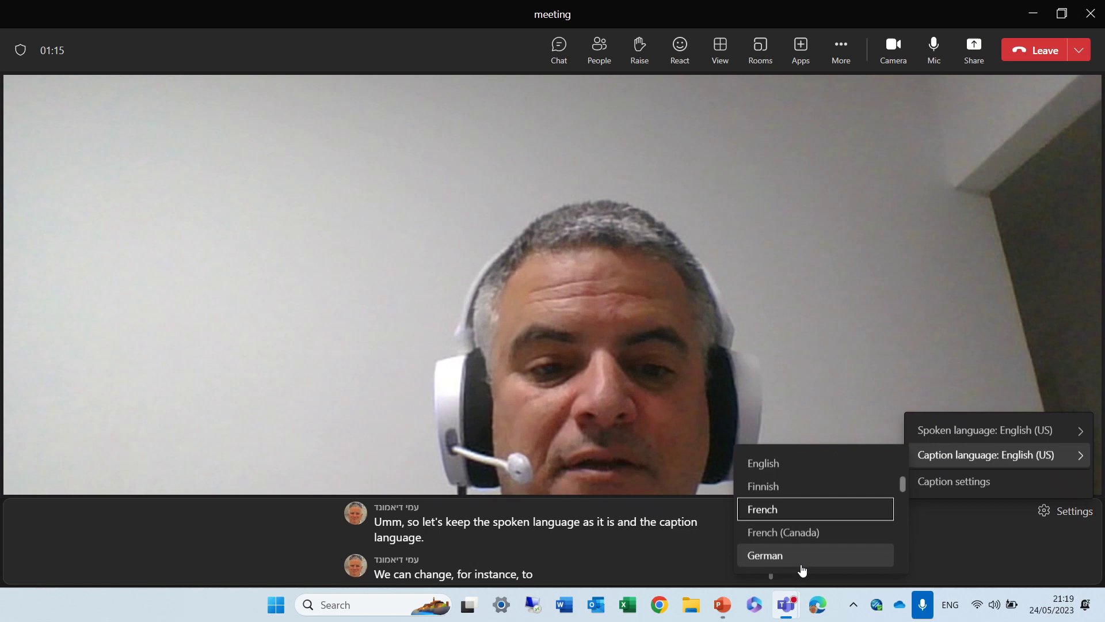
key("Down")
key("Down")
key("Return")
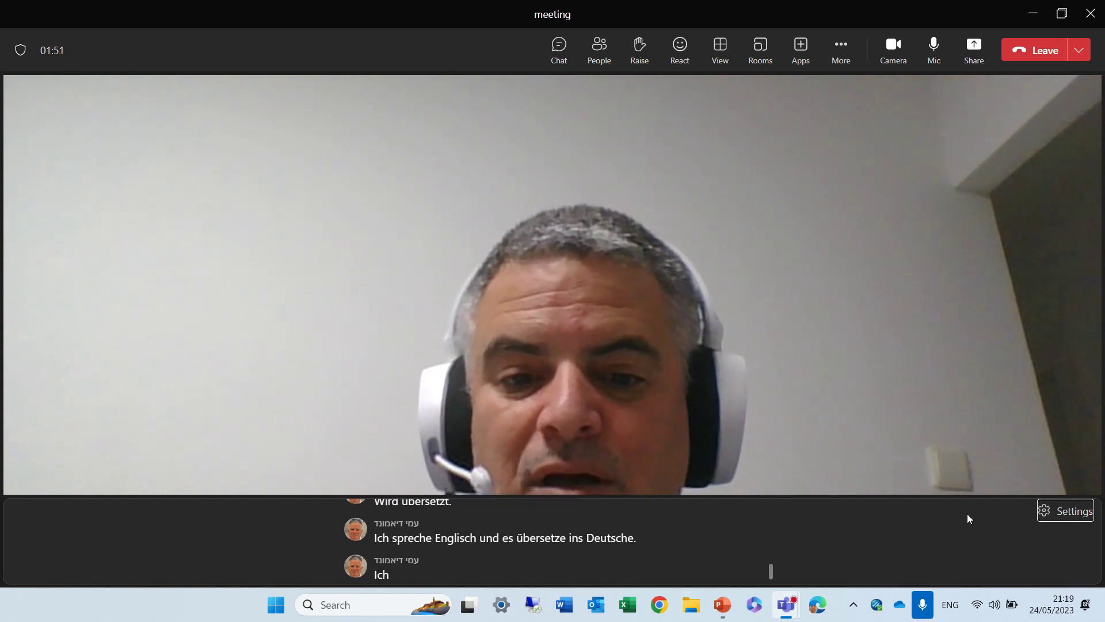
- In caption settings, try yellow, white and cyan text colours, ending with green
left_click(1082, 517)
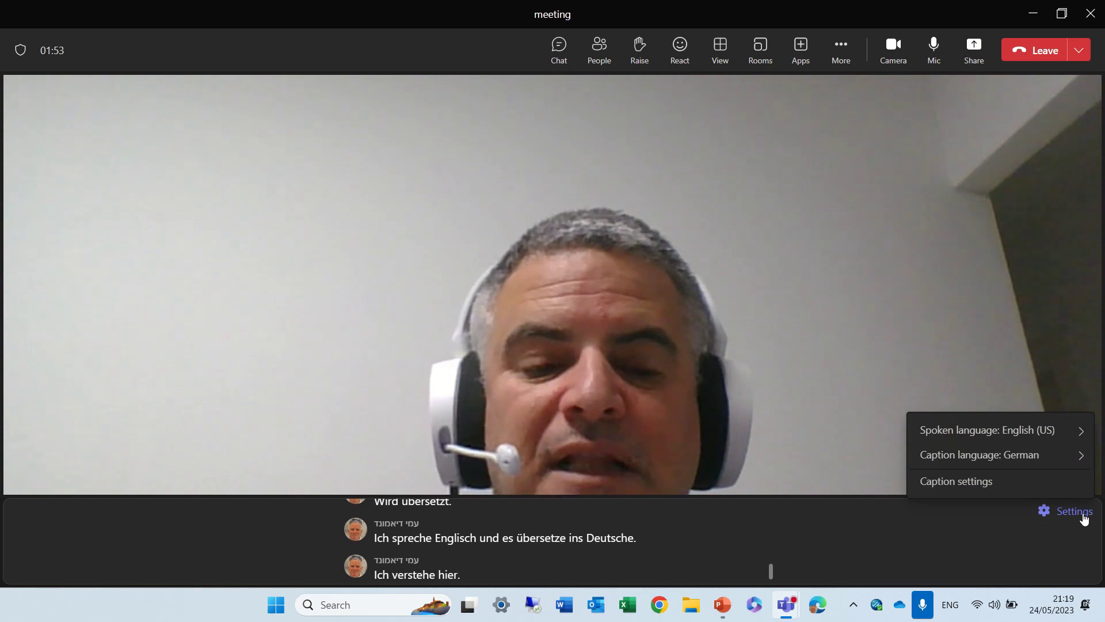
left_click(968, 483)
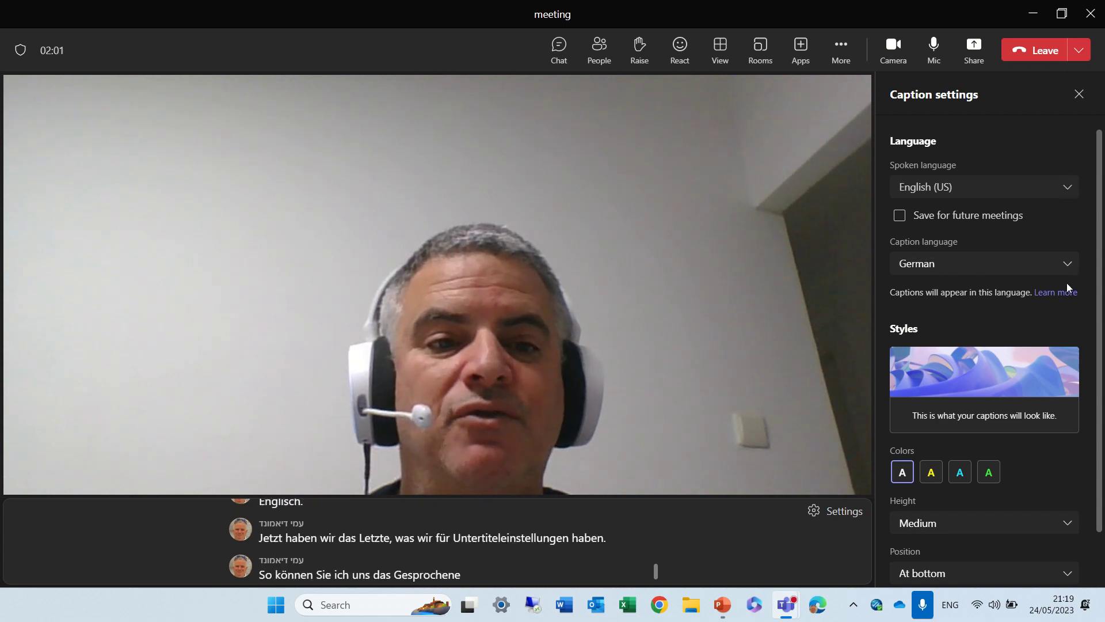
scroll(1099, 271, "down", 1)
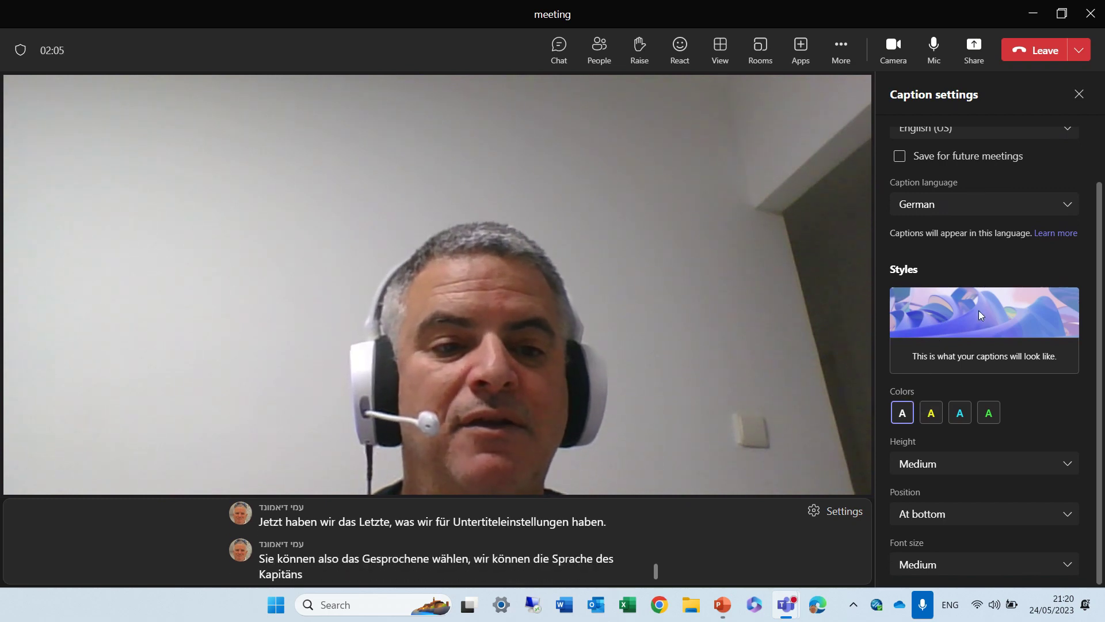
double_click(969, 358)
left_click(930, 415)
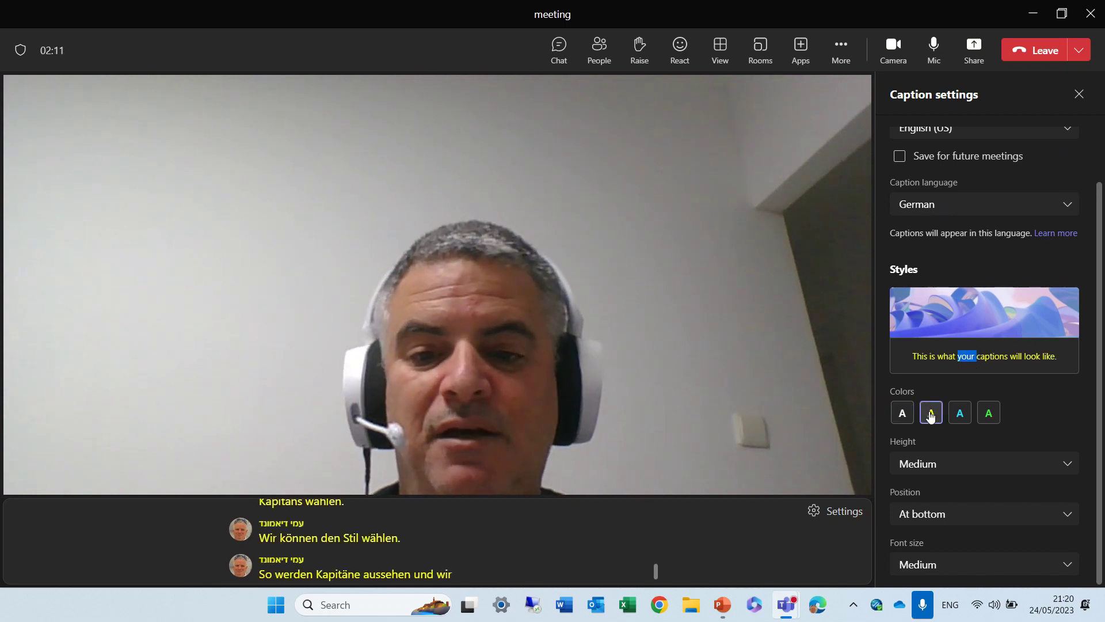
left_click(902, 414)
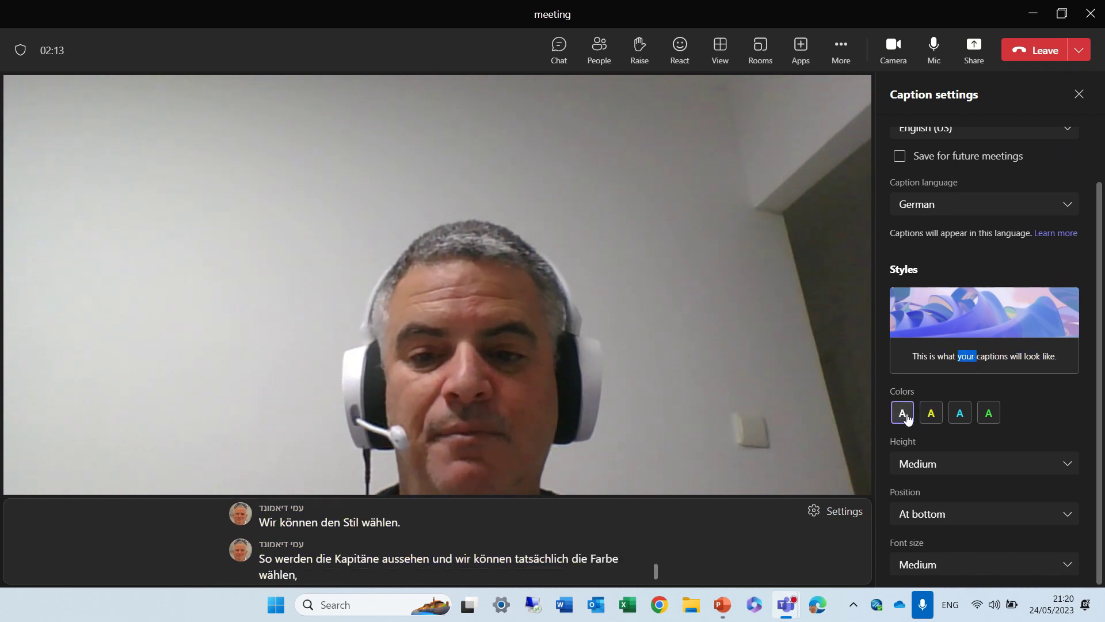
left_click(928, 420)
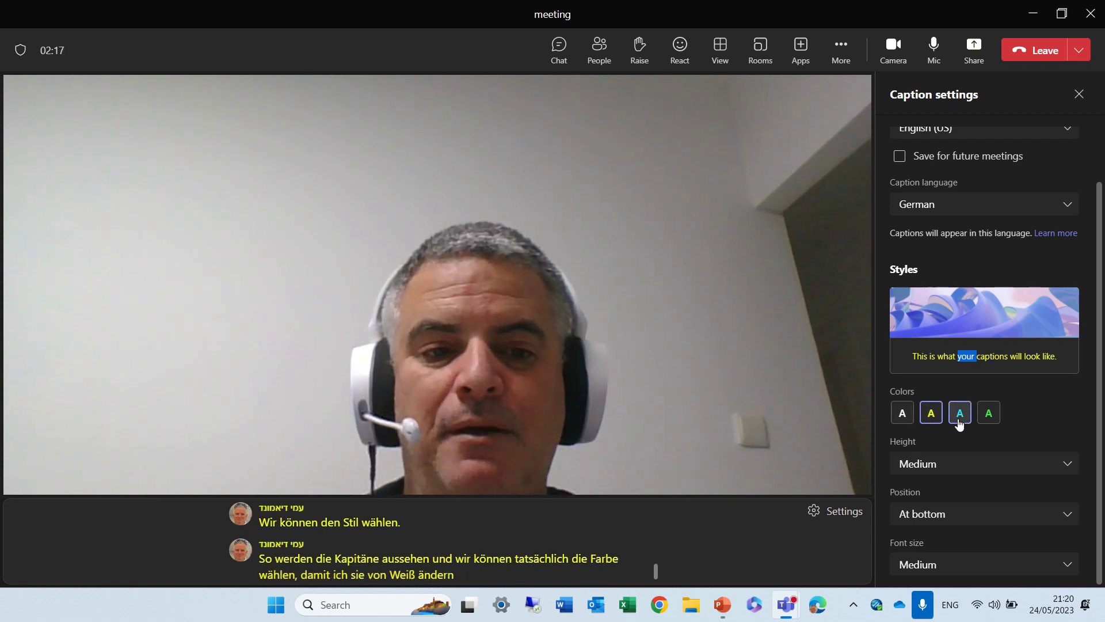
left_click(964, 419)
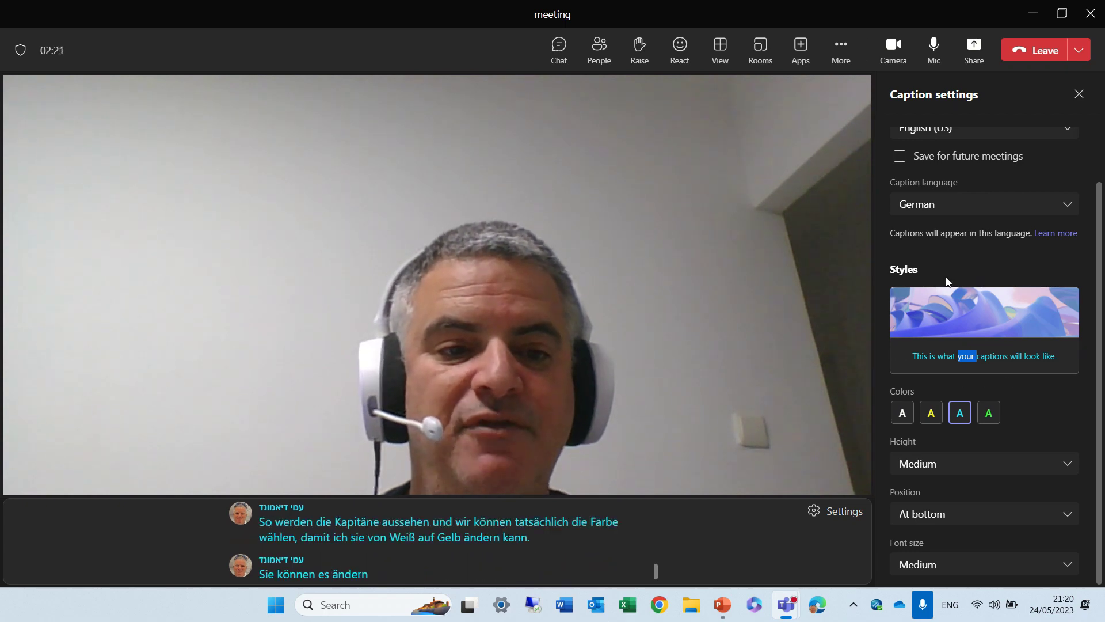
left_click(988, 419)
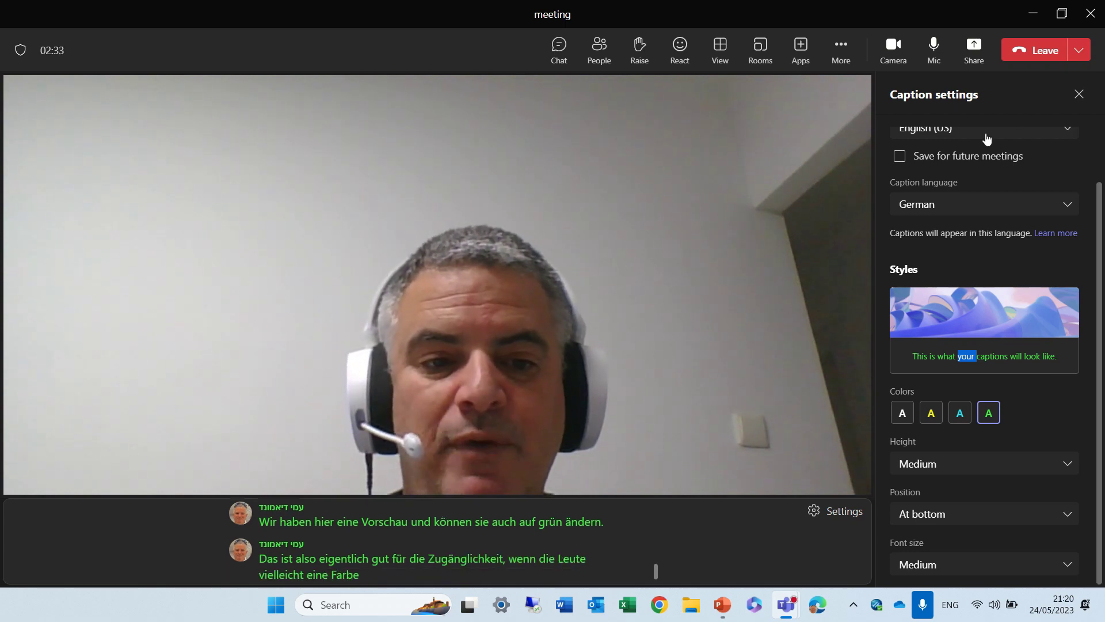
- Try Small caption height, then set the height to Large
left_click(1058, 465)
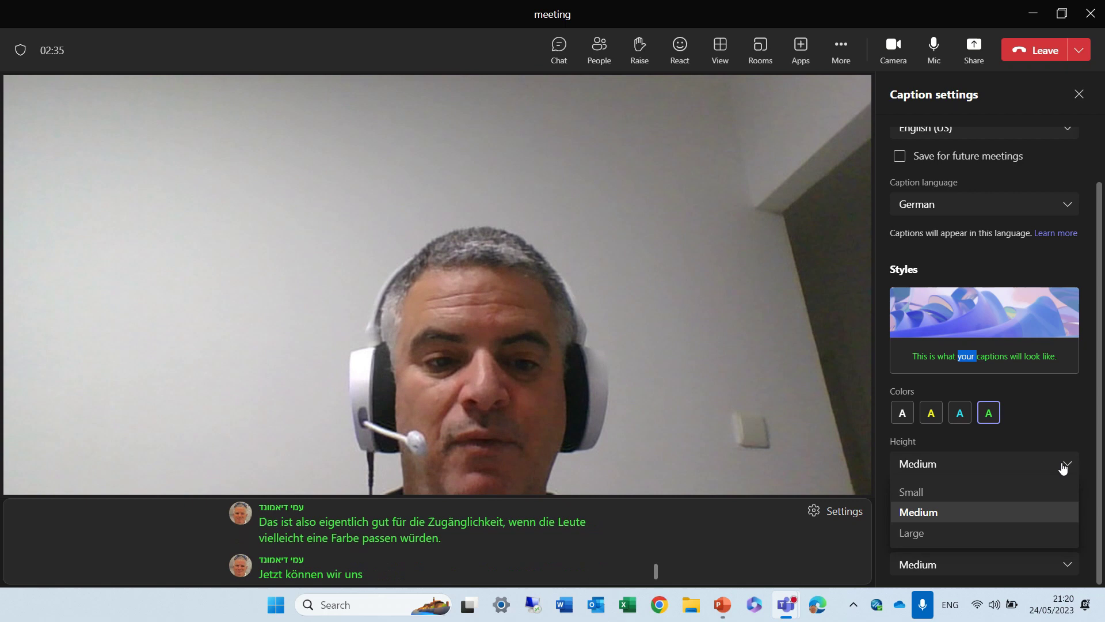
left_click(963, 499)
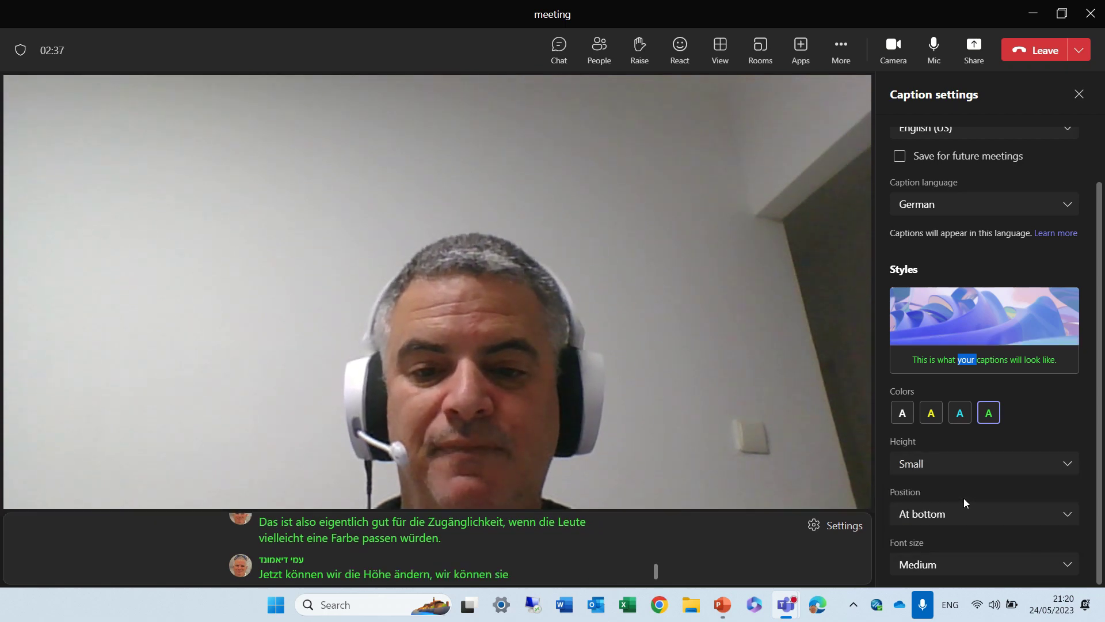
left_click(958, 471)
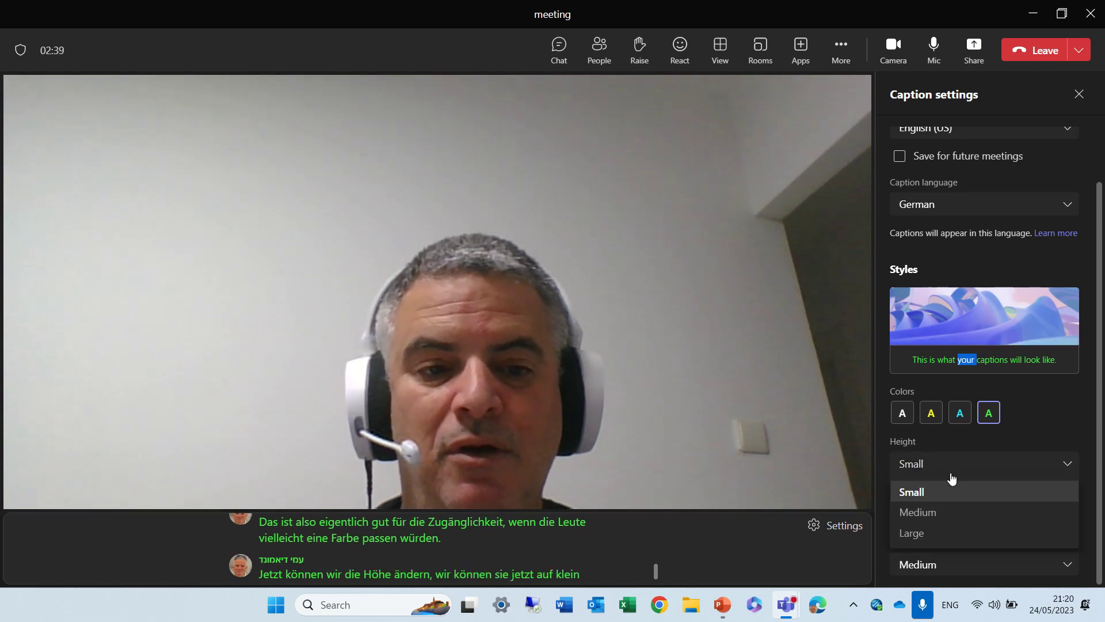
left_click(931, 535)
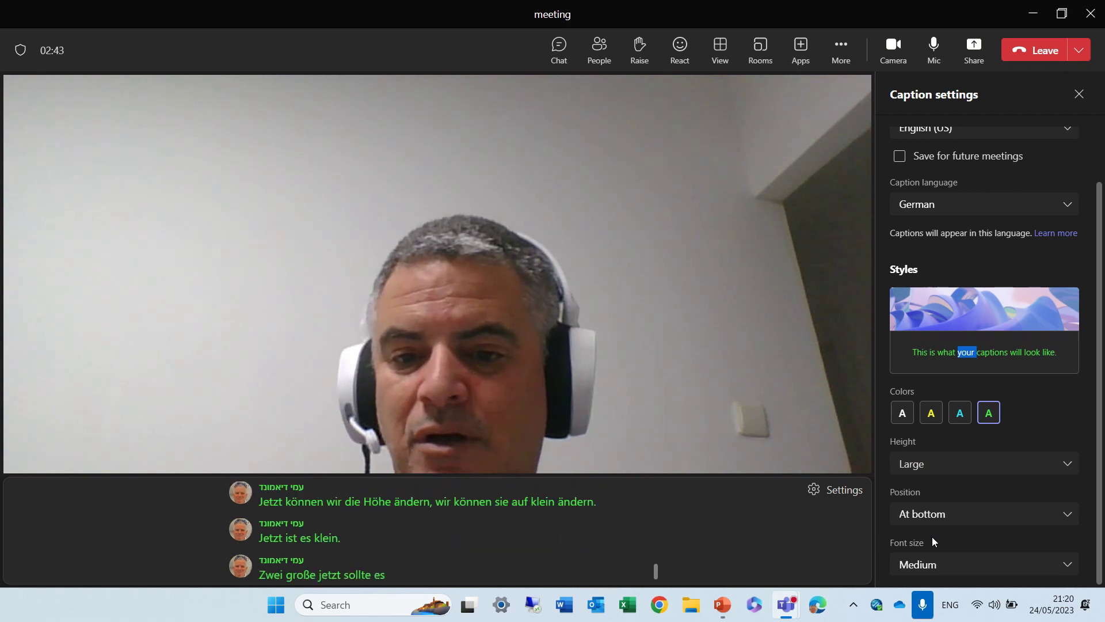
left_click(991, 467)
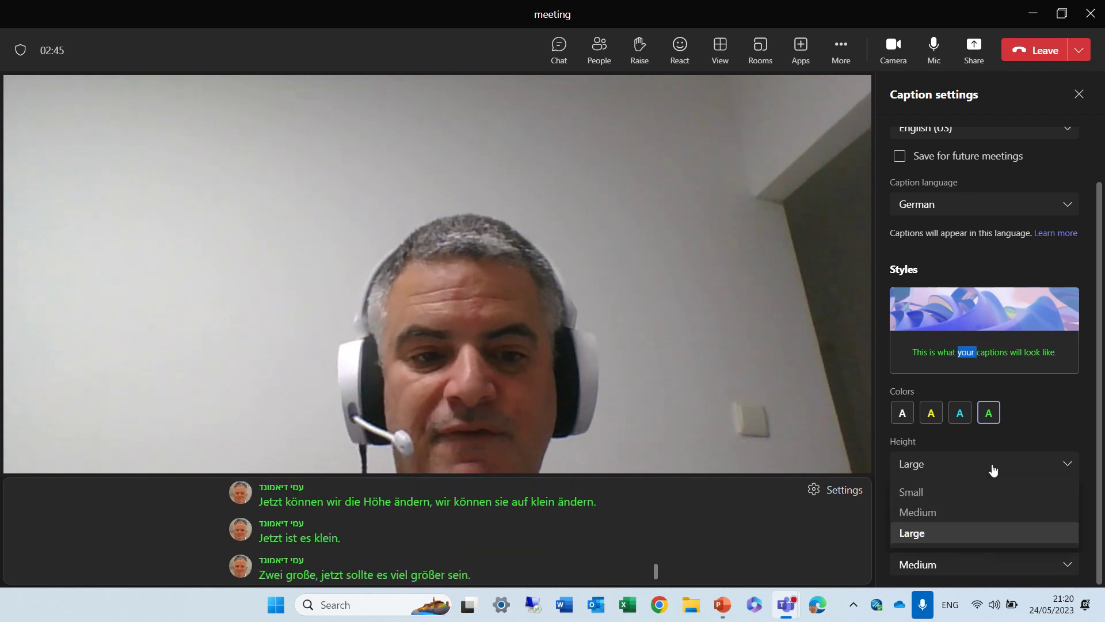
left_click(944, 533)
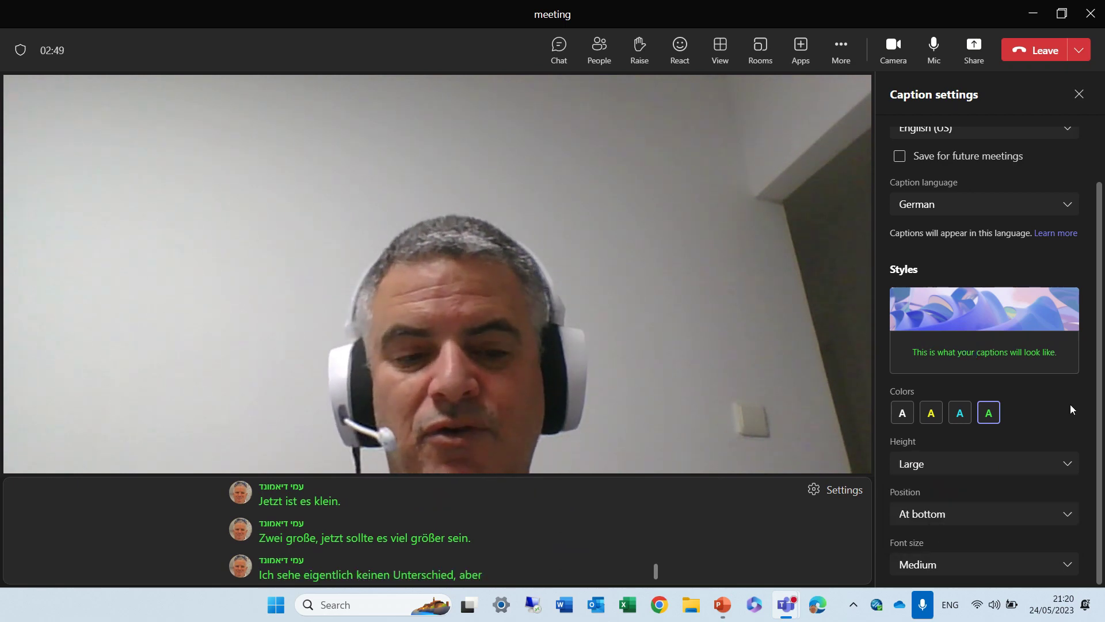
- Move the captions to the top, then back to the bottom
left_click(1069, 518)
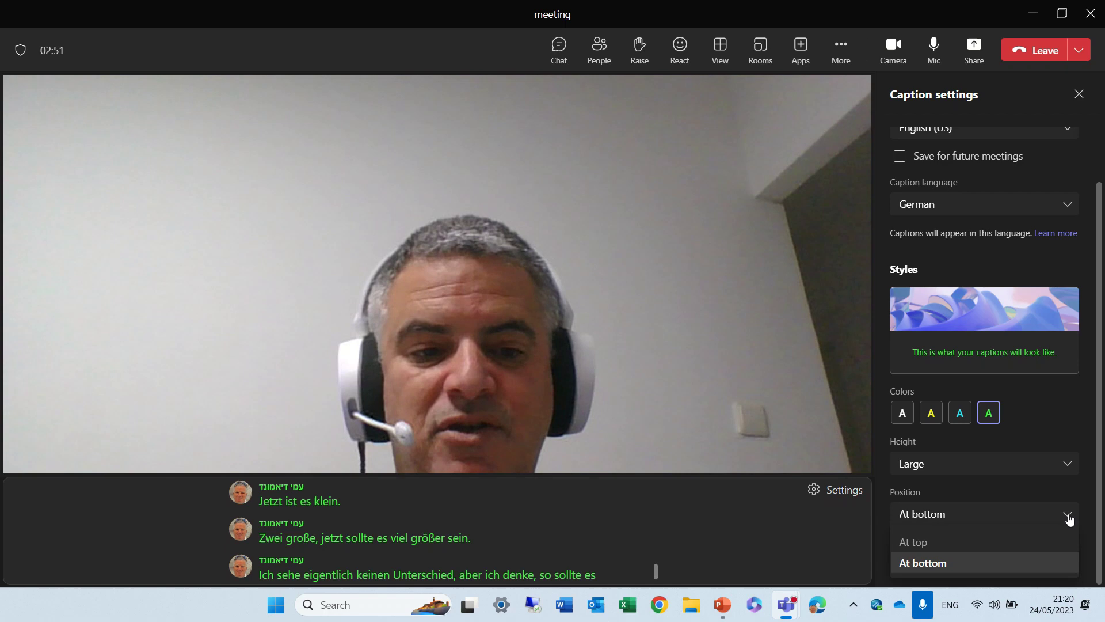
left_click(995, 542)
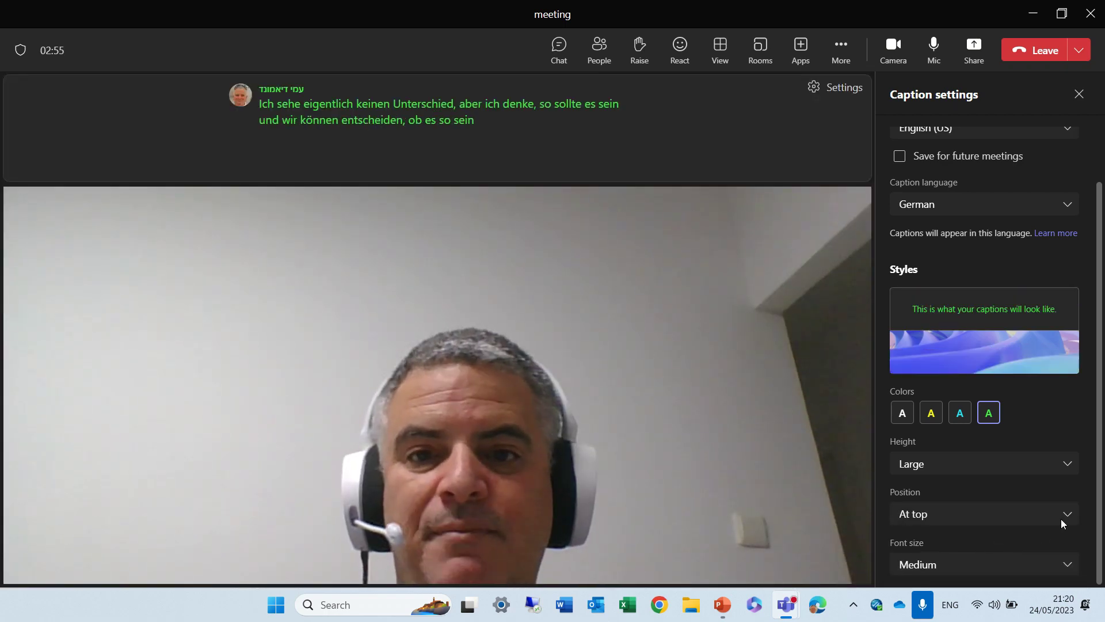
left_click(1043, 518)
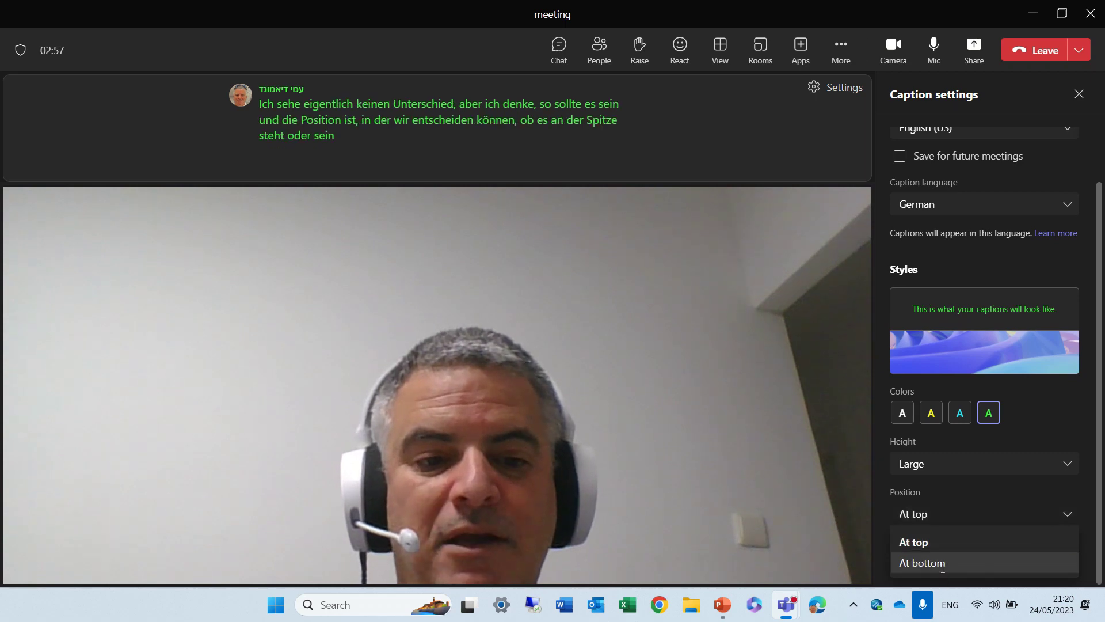
left_click(942, 564)
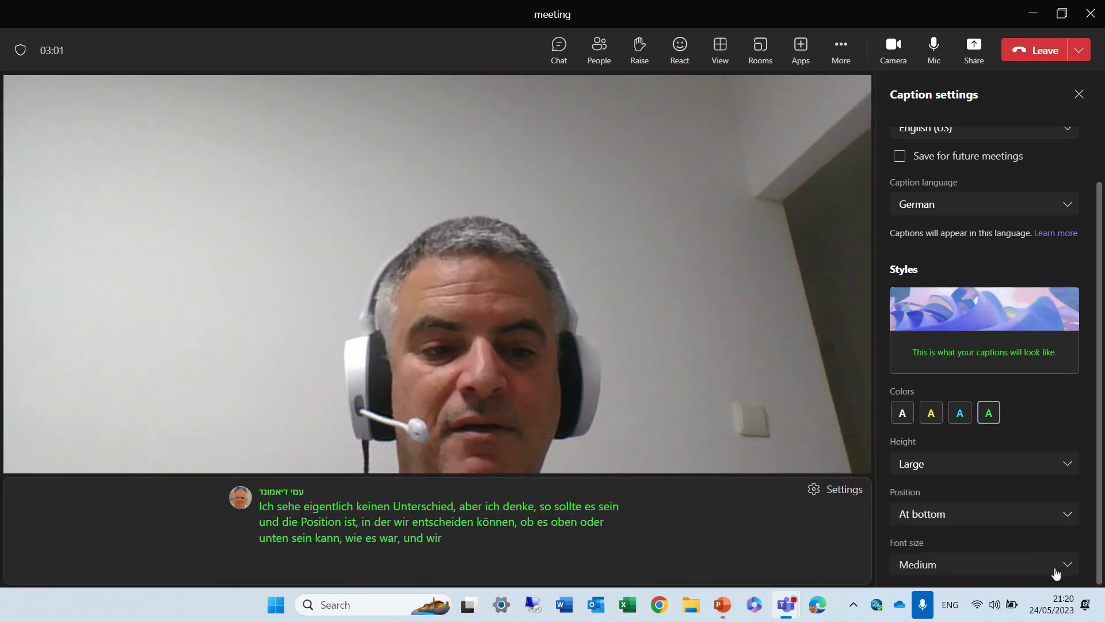
- Set the caption font size to Small, then to Extra large
left_click(1073, 567)
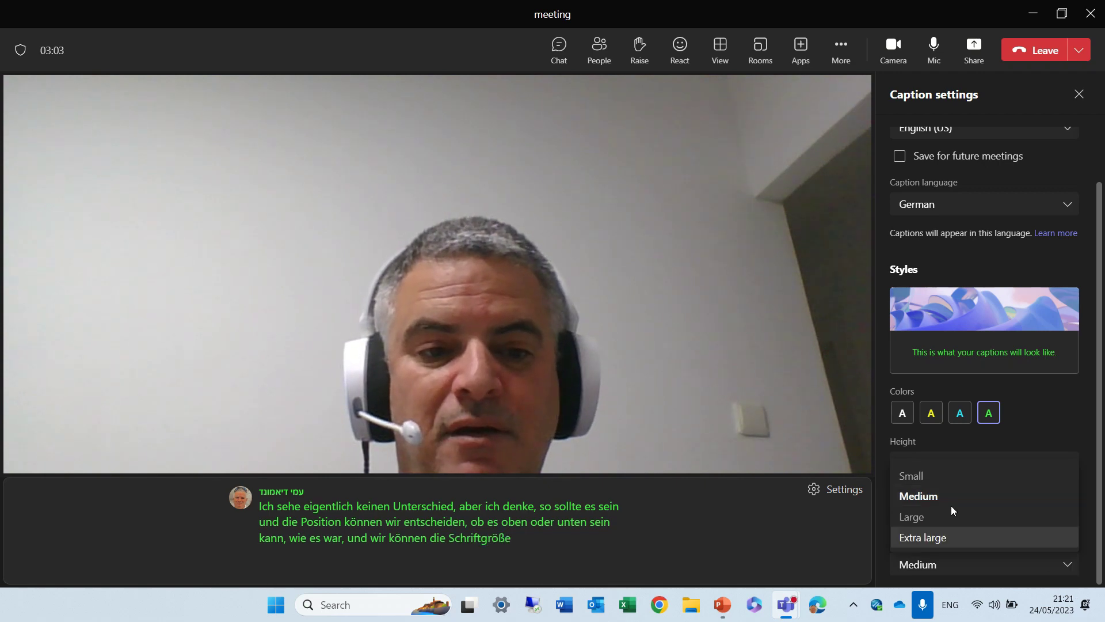
left_click(923, 475)
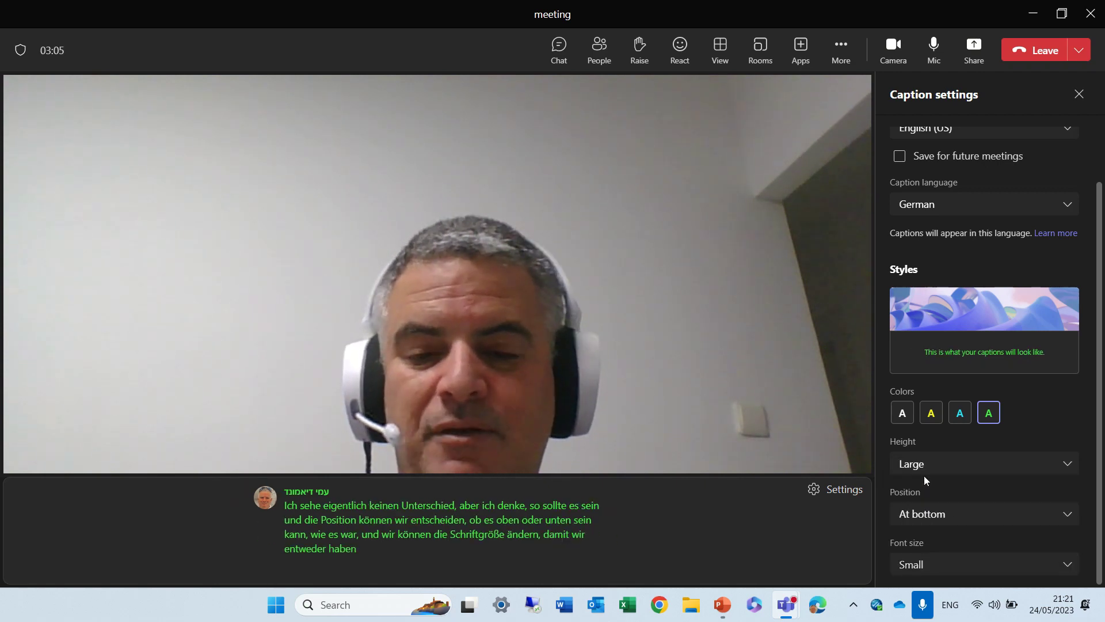
left_click(1063, 569)
left_click(972, 537)
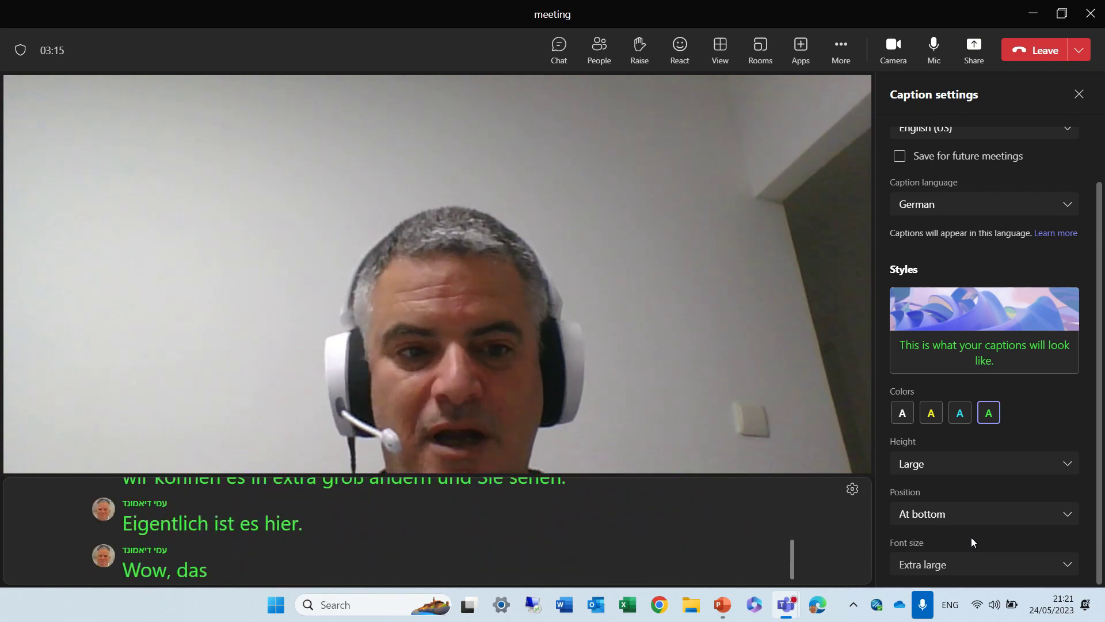
- Switch the caption language to Hebrew, then to French
left_click(1013, 214)
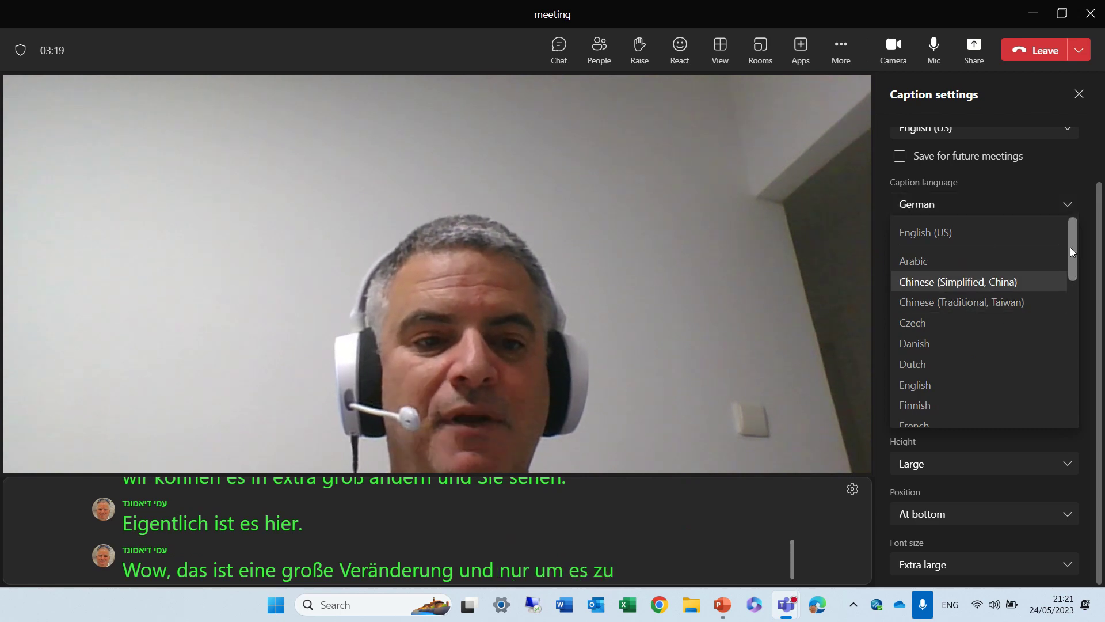
left_click_drag(1069, 246, 1068, 299)
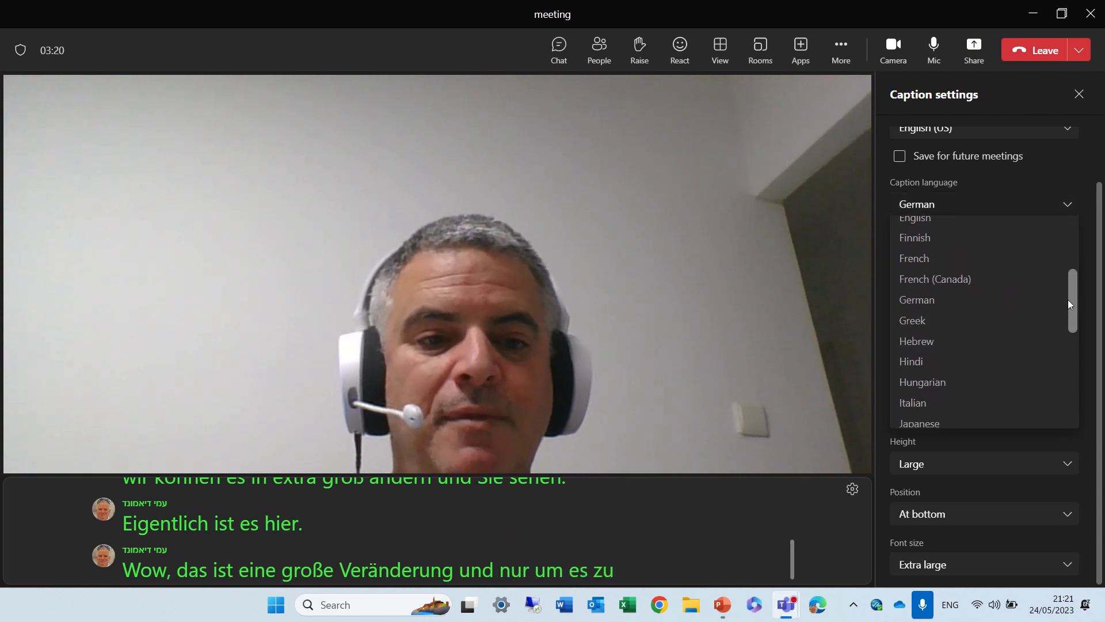
left_click(975, 345)
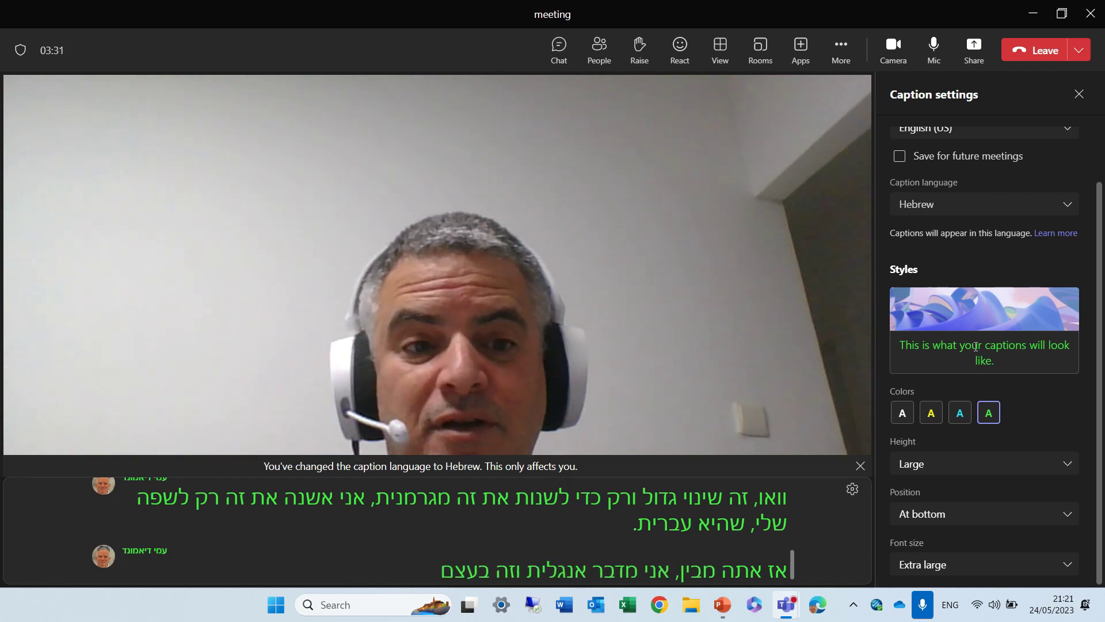
left_click(1064, 207)
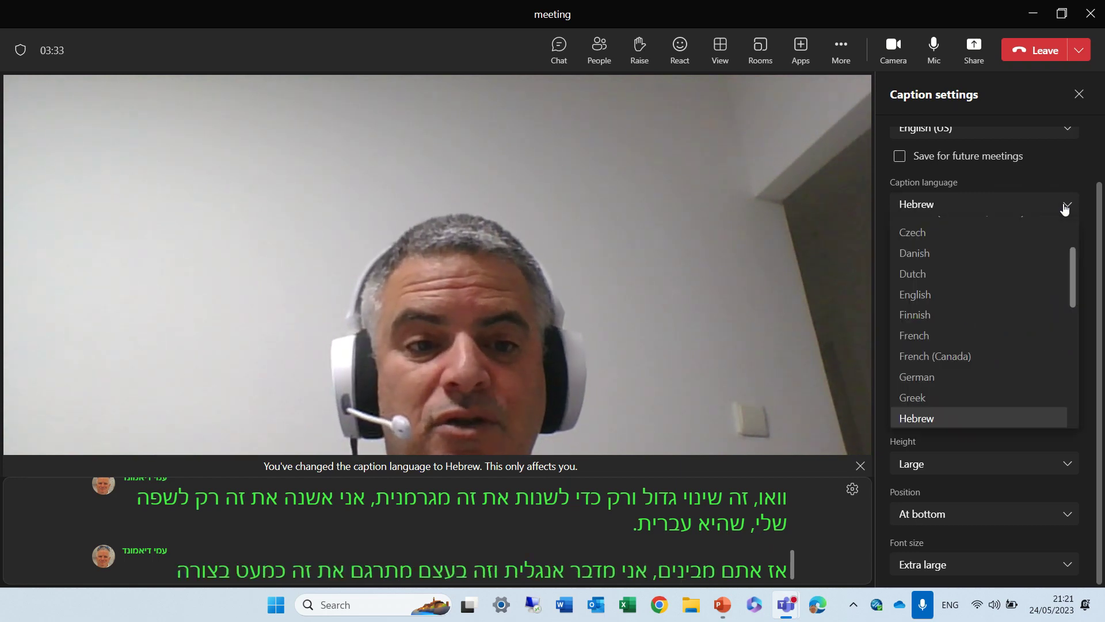
left_click(998, 338)
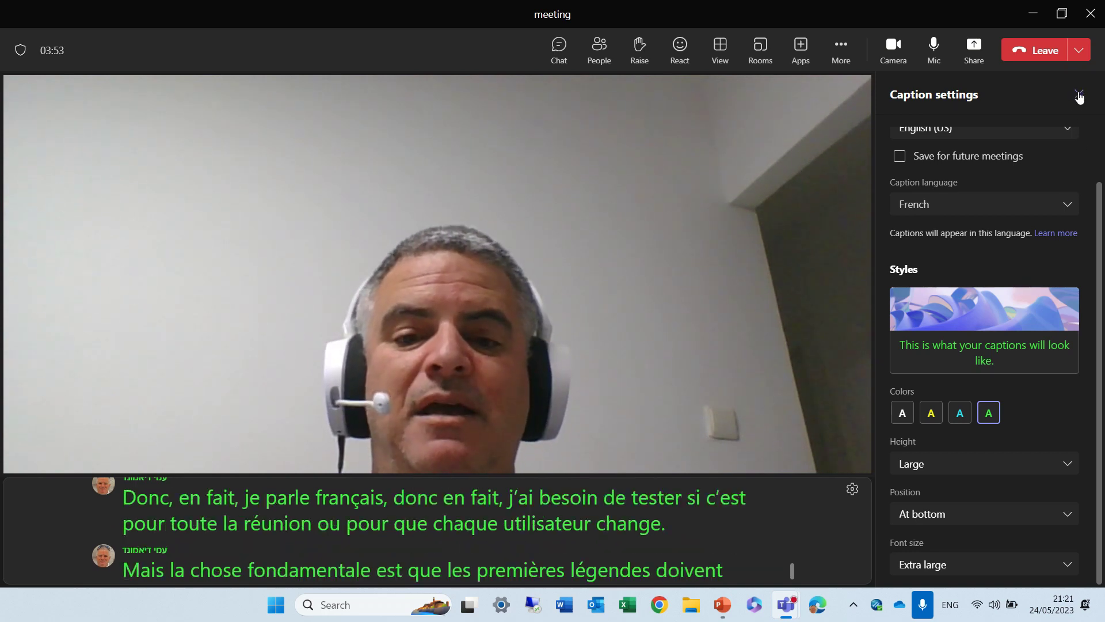
- Set caption height to Small and font size to Small, then restore height to Large
left_click(1065, 464)
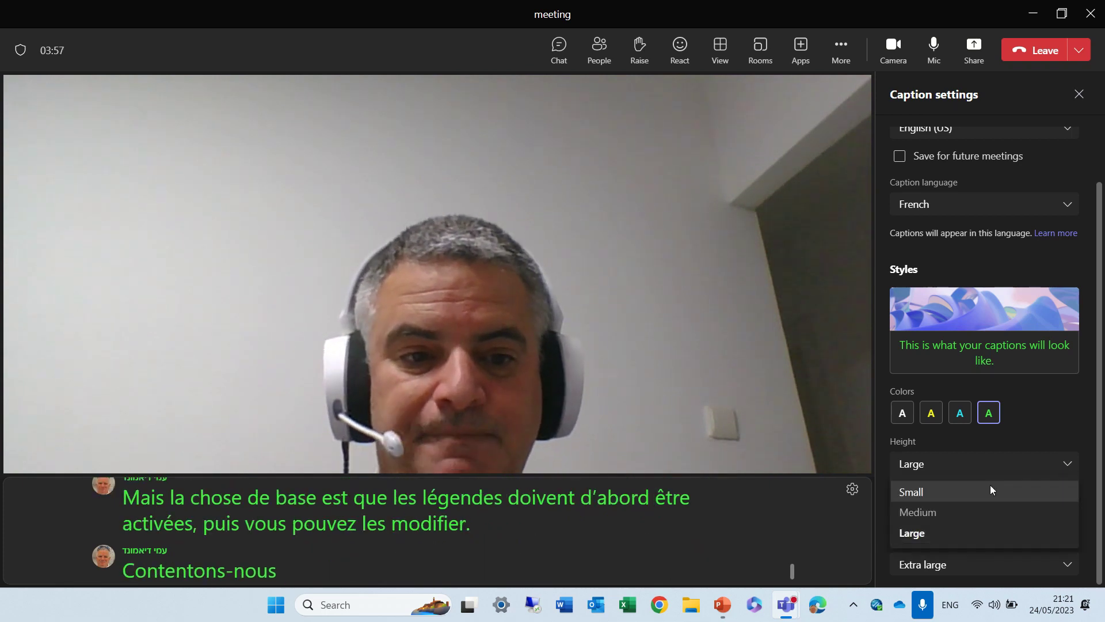
left_click(926, 491)
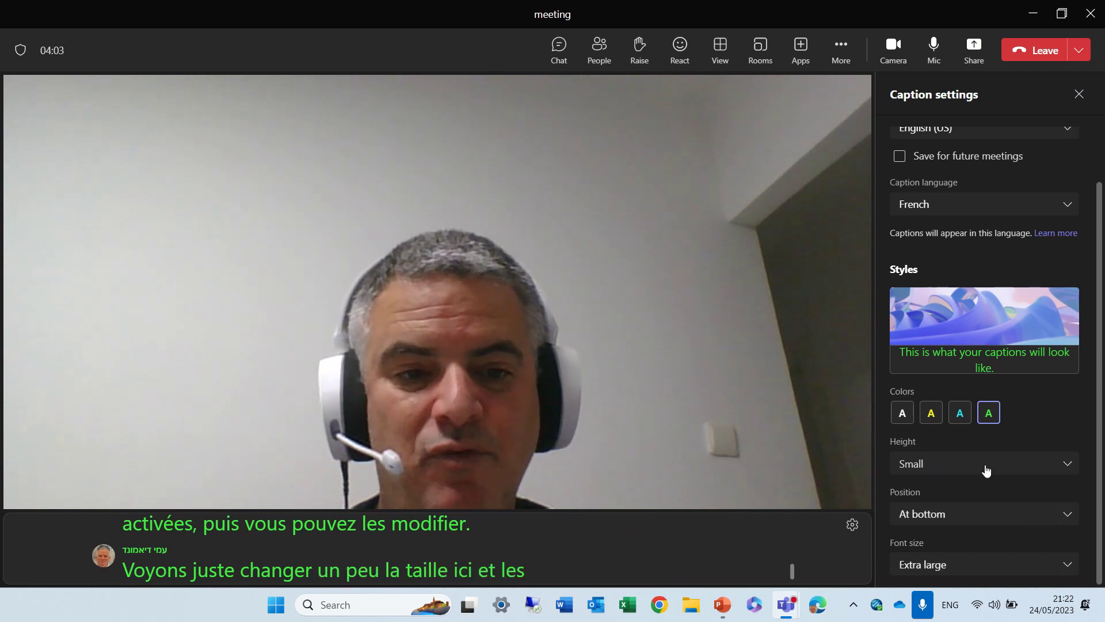
left_click(960, 570)
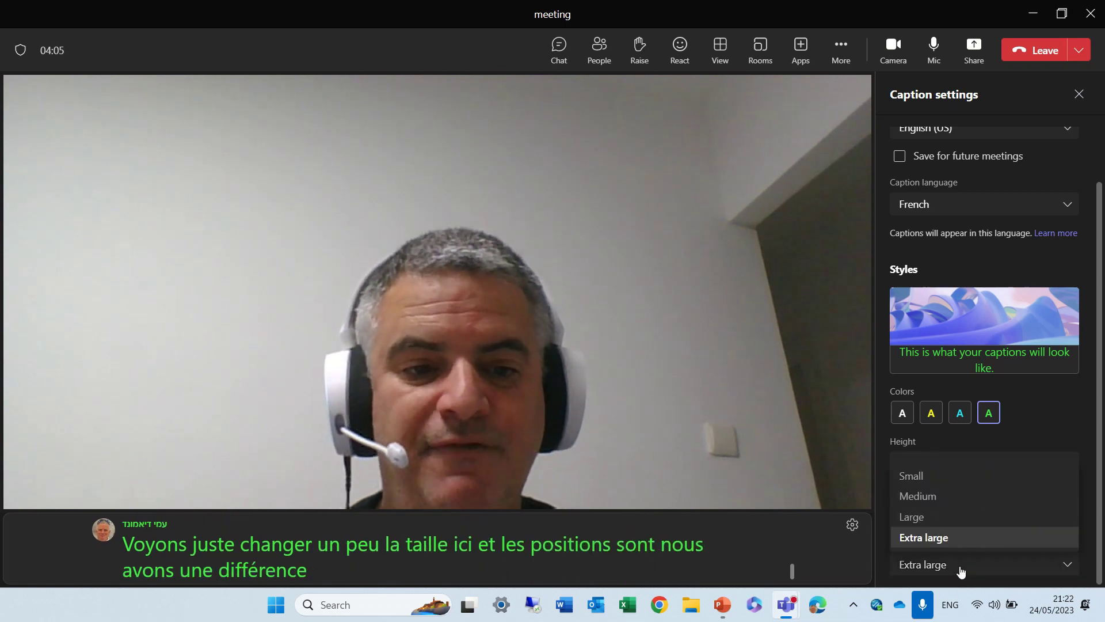
left_click(932, 474)
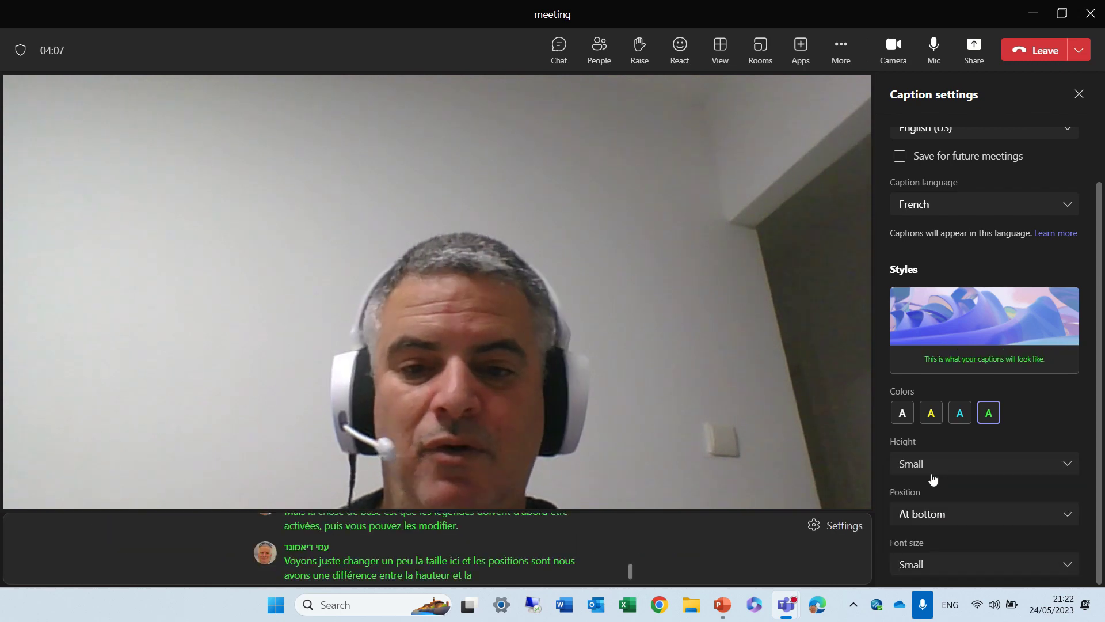
left_click(1024, 470)
left_click(958, 533)
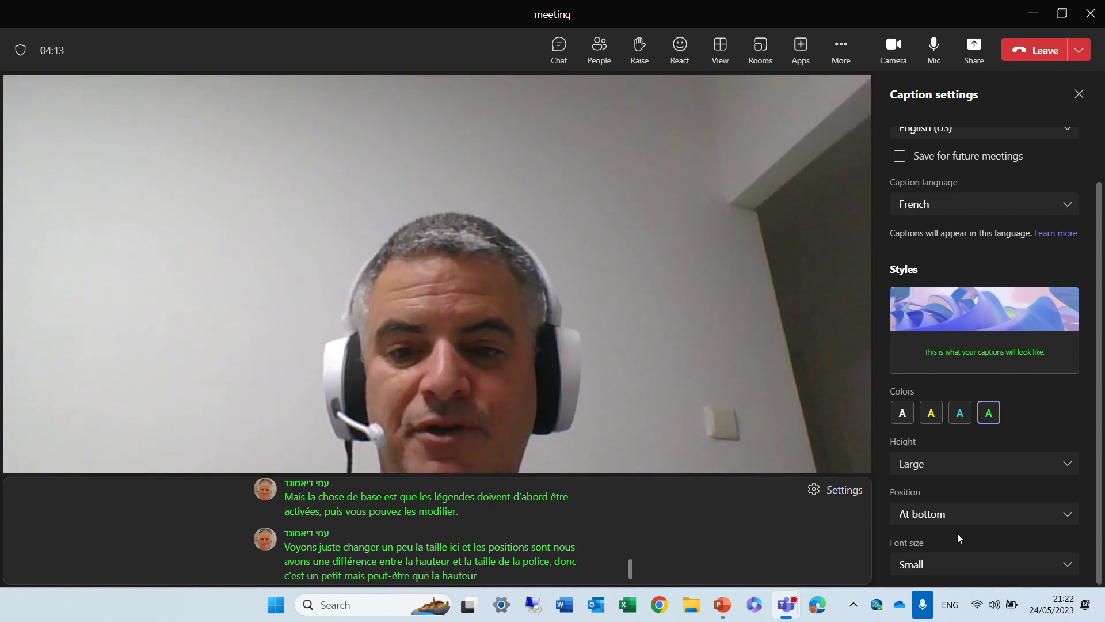
- Cycle the caption colour through cyan, yellow and white, ending on green
left_click(959, 421)
left_click(934, 417)
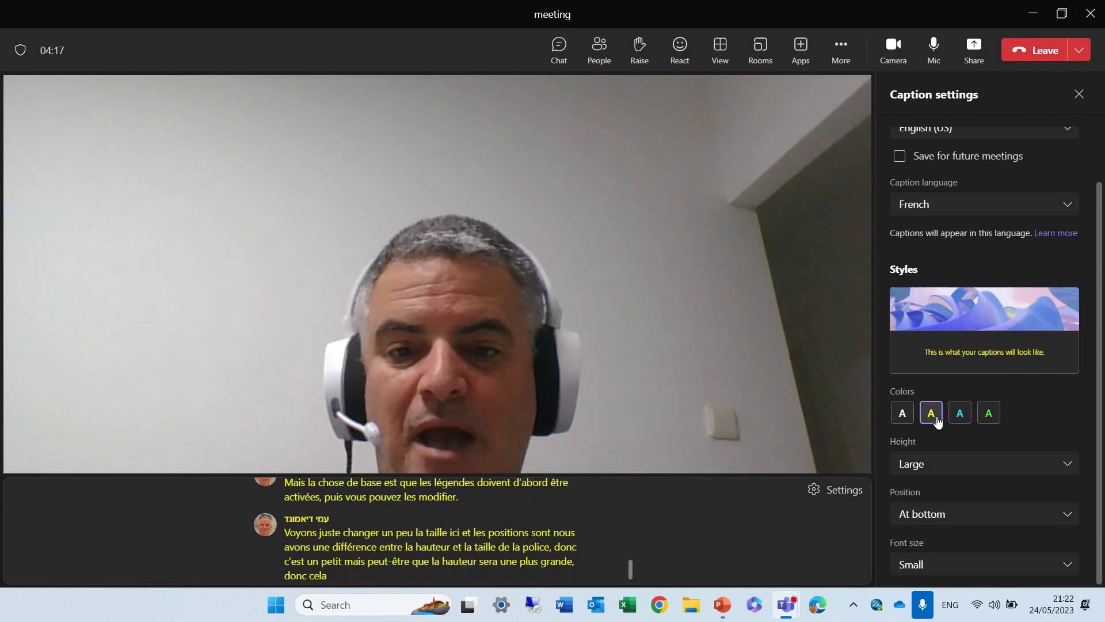
left_click(908, 421)
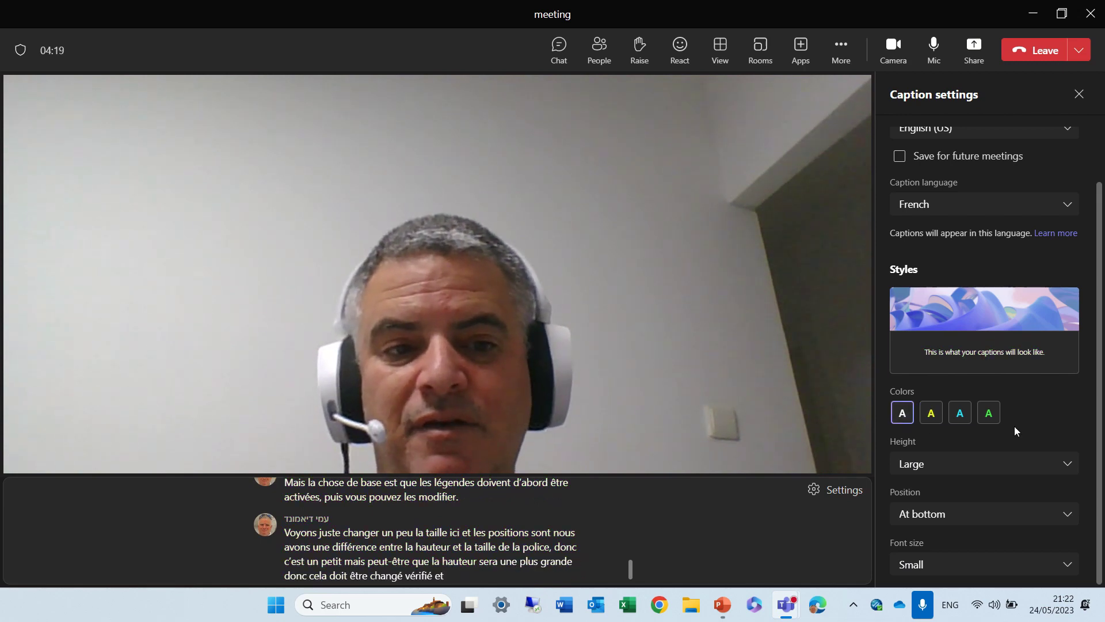
left_click(988, 418)
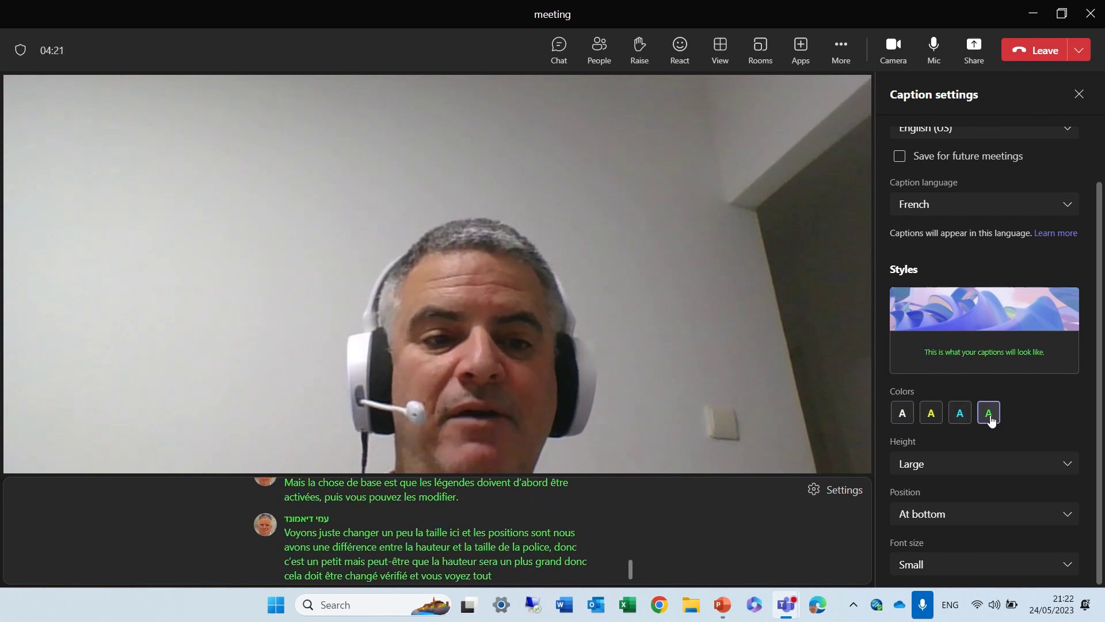
left_click(921, 565)
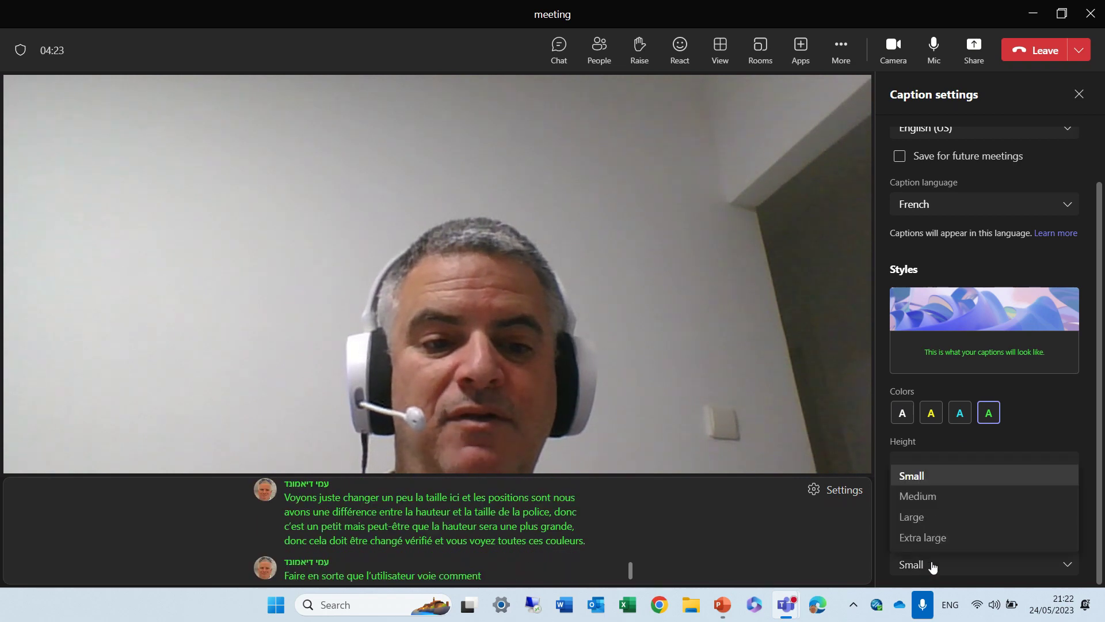
- Set caption font size to Extra large, view the translation Learn more info, and open caption options
left_click(939, 538)
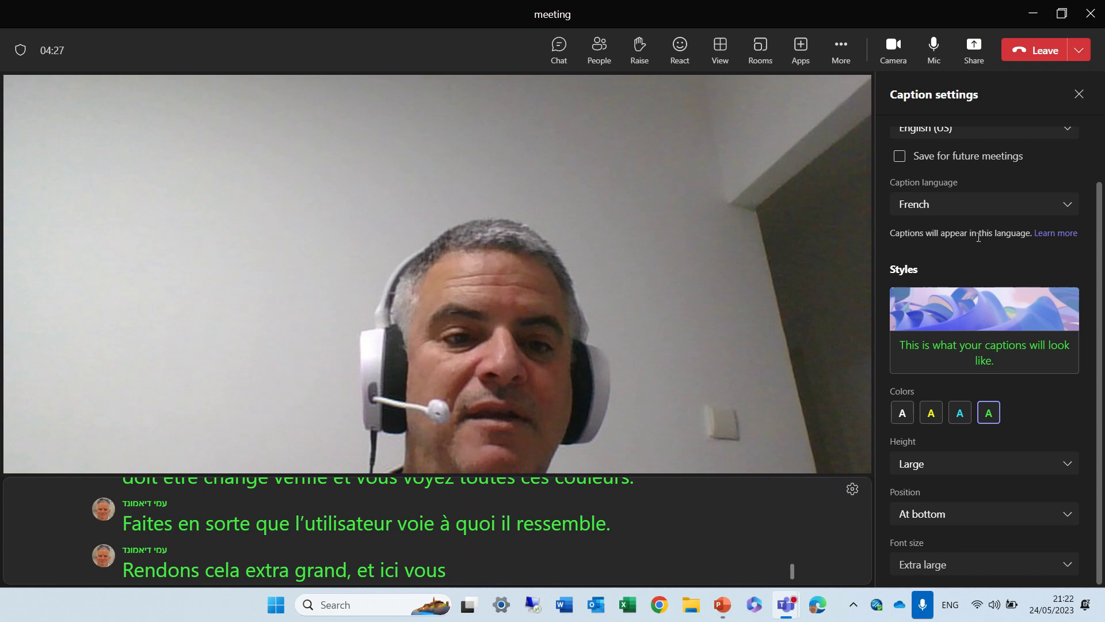
left_click(1056, 234)
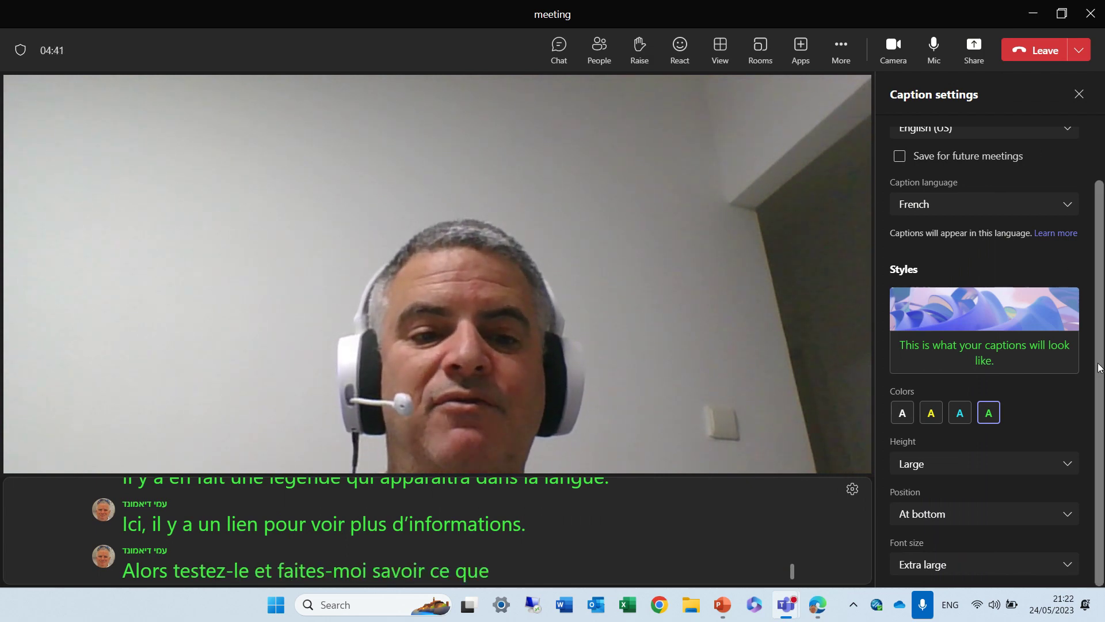
left_click(851, 490)
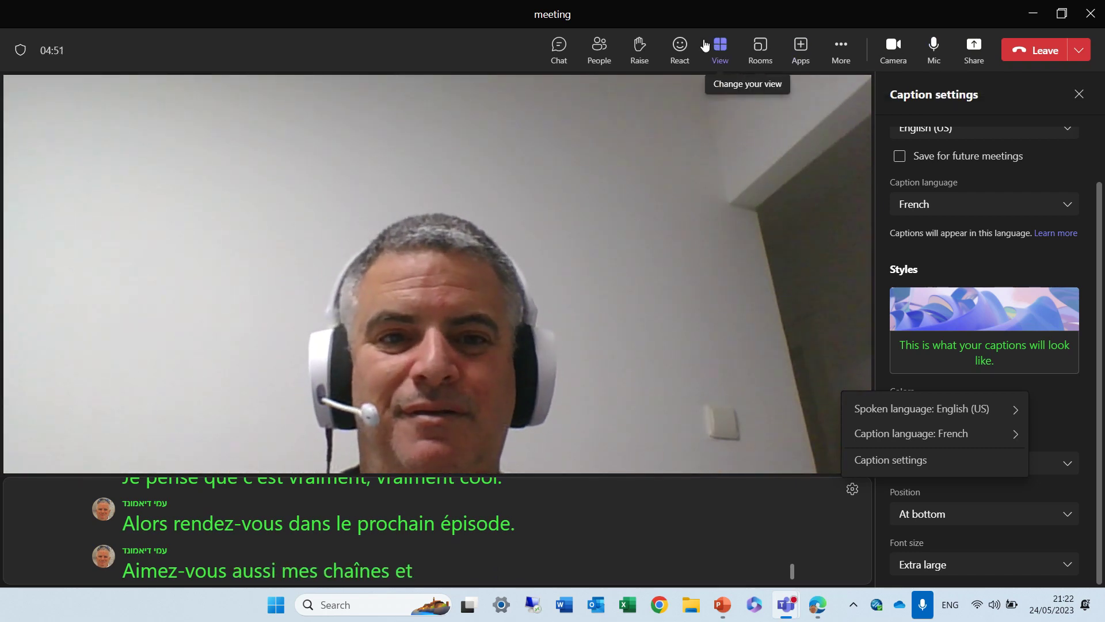
- Send a thumbs-up from the React menu in the meeting toolbar
left_click(683, 51)
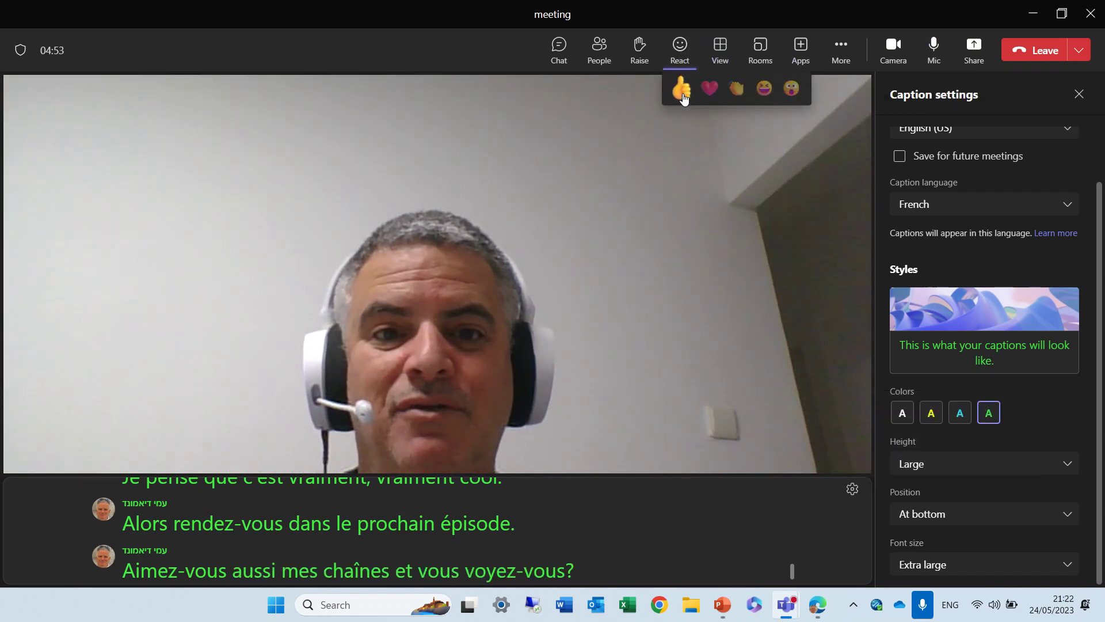
left_click(707, 88)
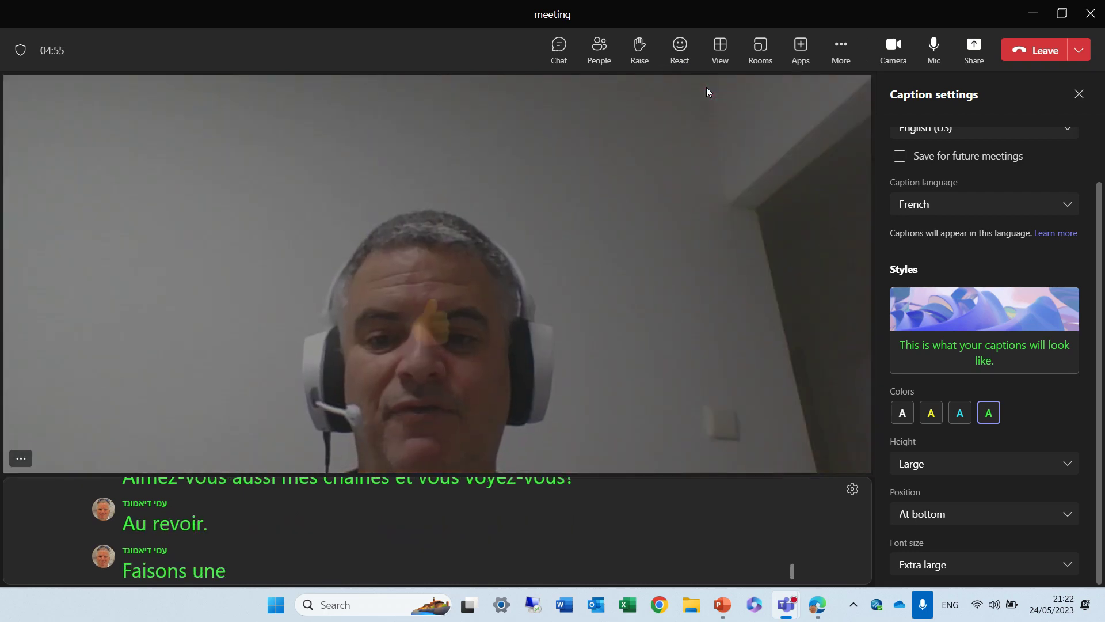